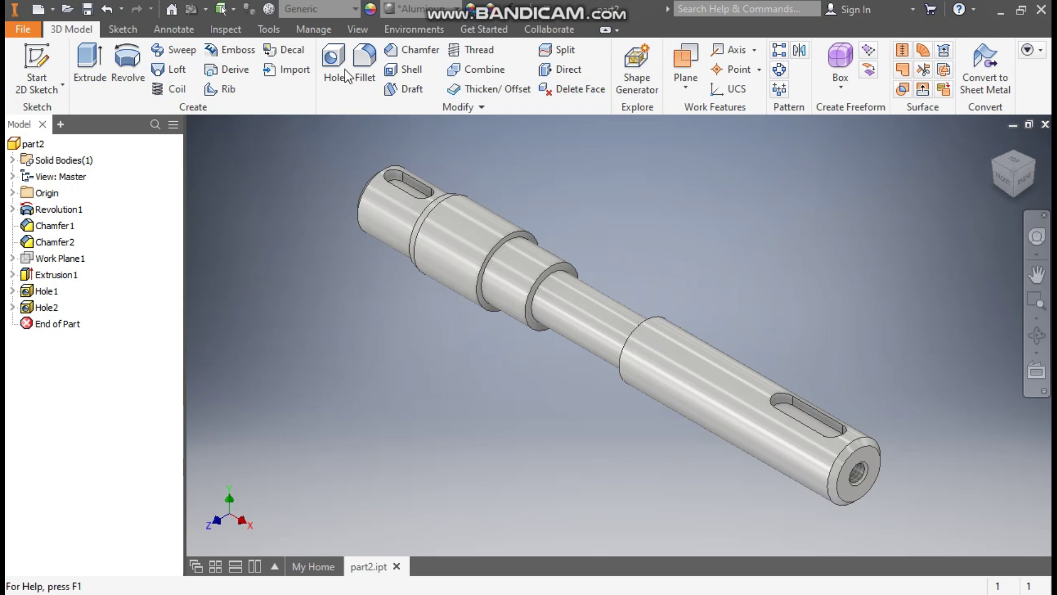
Create a new part from the metric Standard (mm).ipt template
left_click(53, 11)
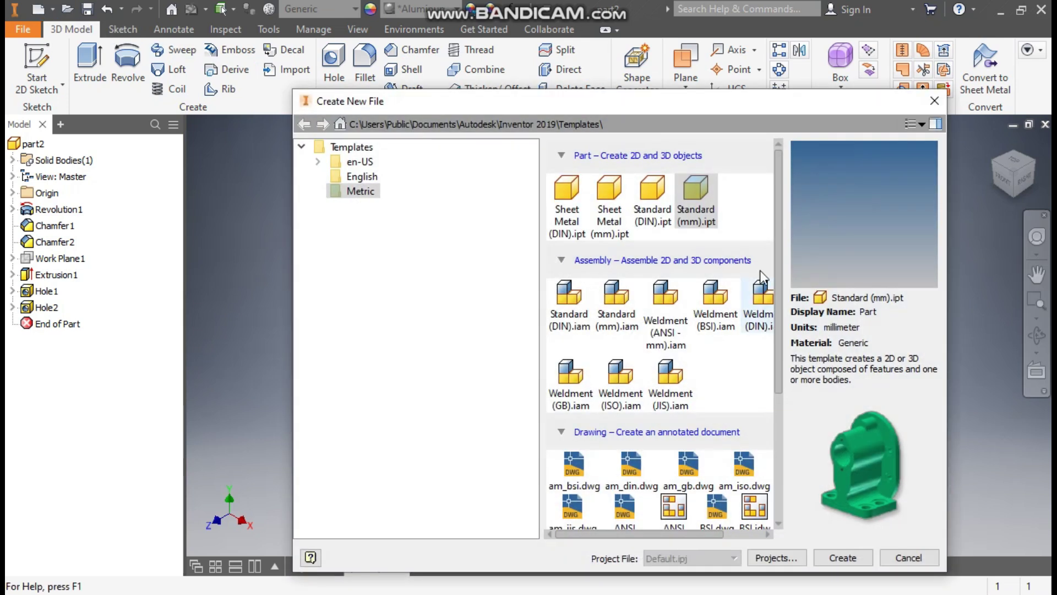
left_click(703, 203)
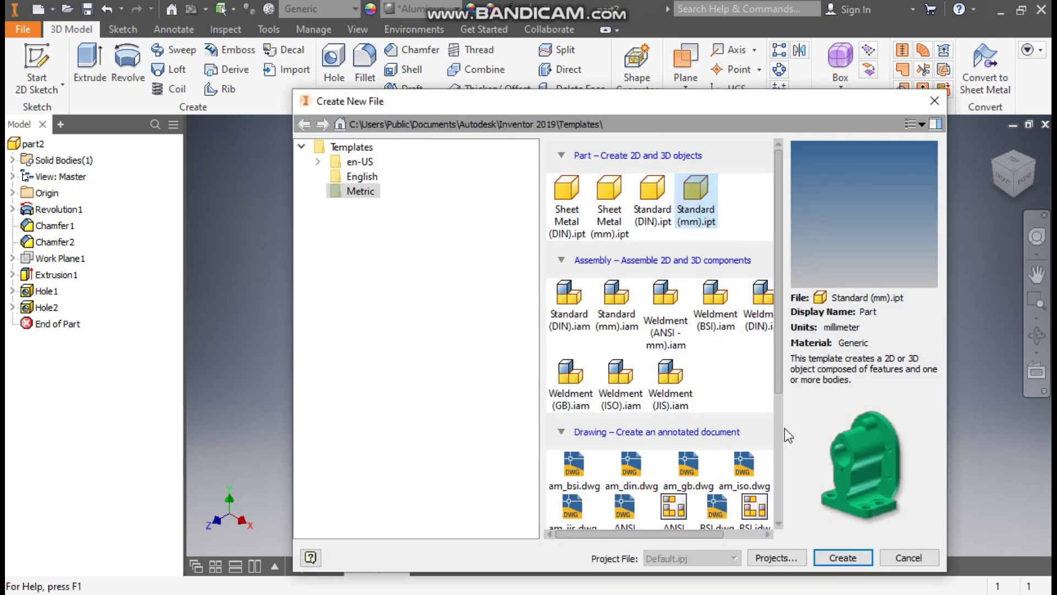
left_click(826, 558)
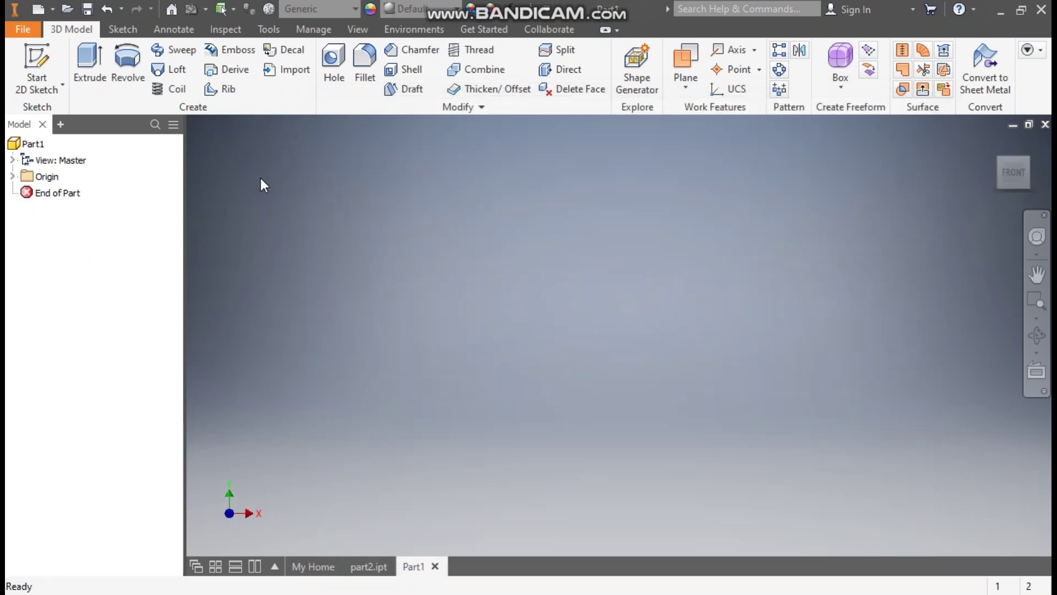
Start a sketch on the XY plane and begin a line at the origin
left_click(35, 61)
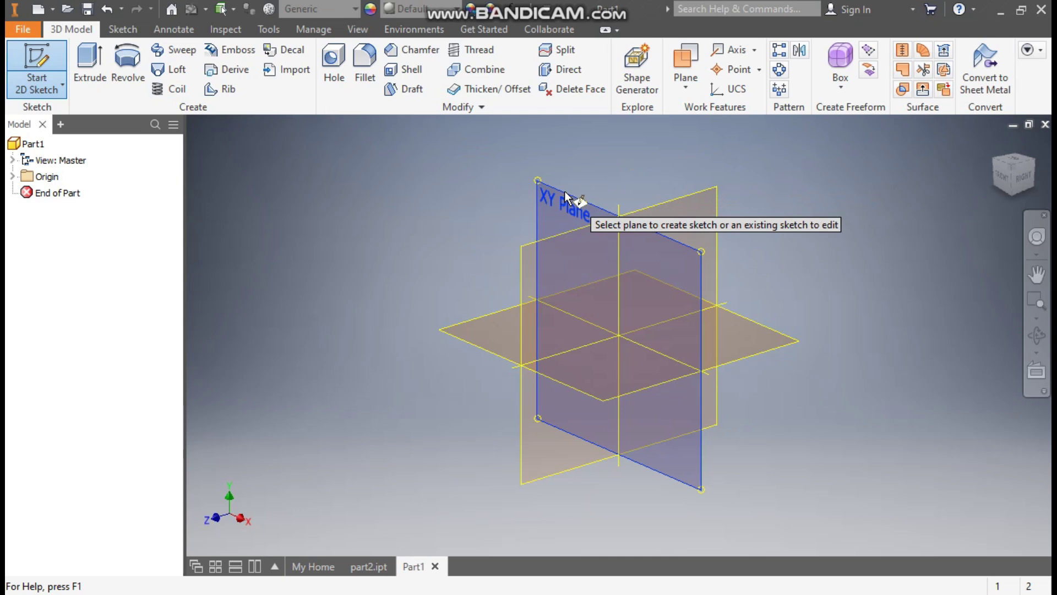
left_click(565, 192)
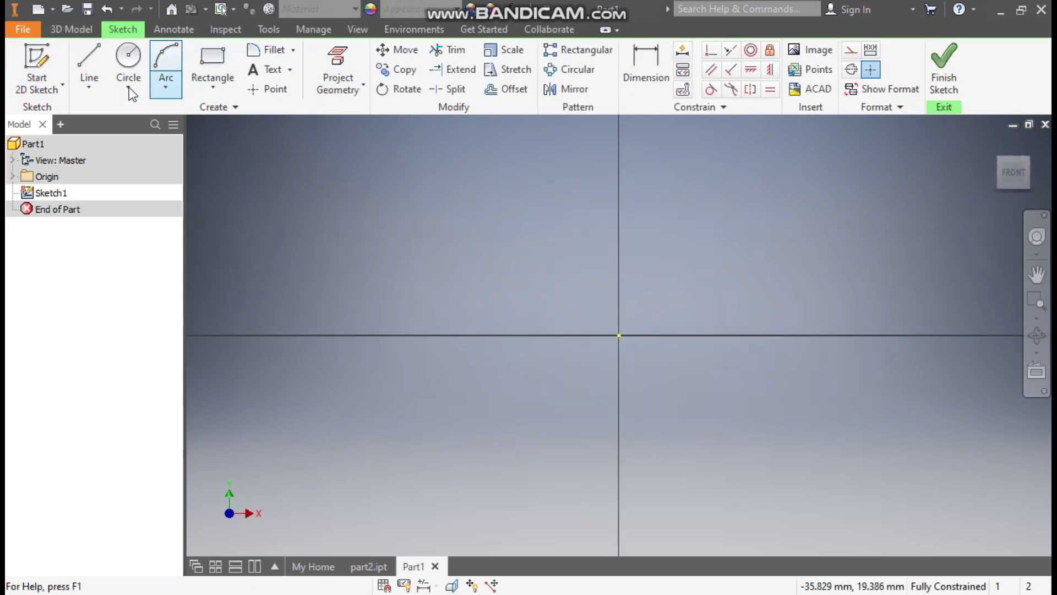
left_click(85, 51)
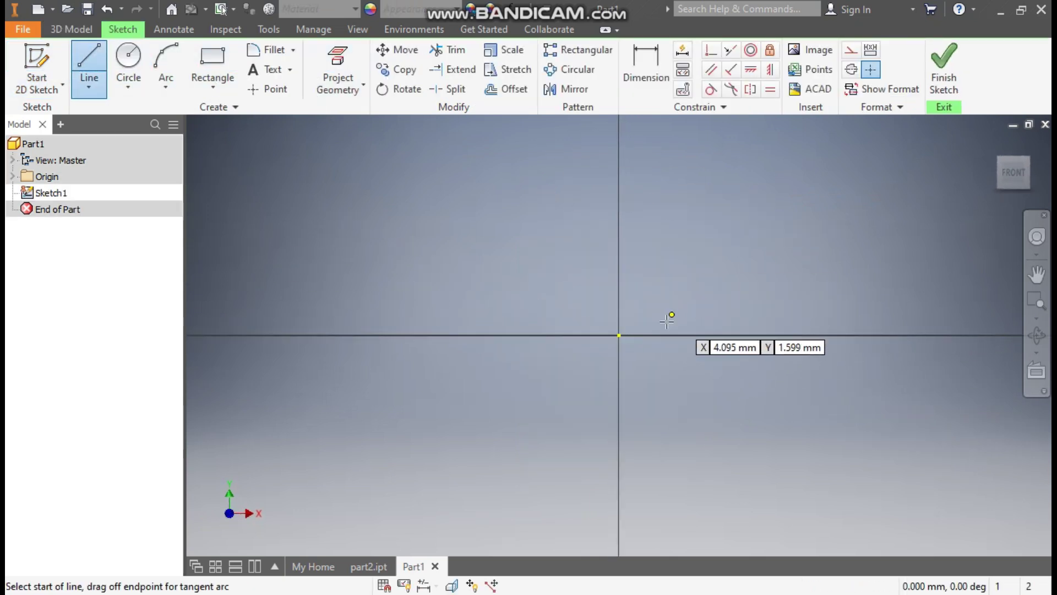
left_click(619, 335)
key("F2")
left_click_drag(474, 318, 719, 302)
scroll(227, 301, "up", 3)
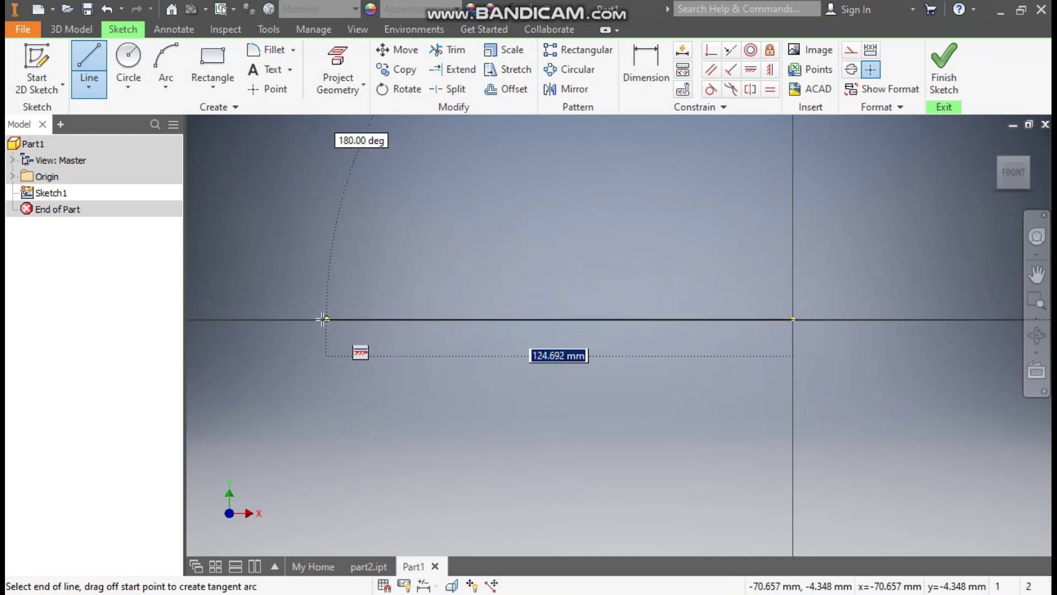
Draw the bottom axis line, left end edge, first short step and raised collar
left_click(322, 319)
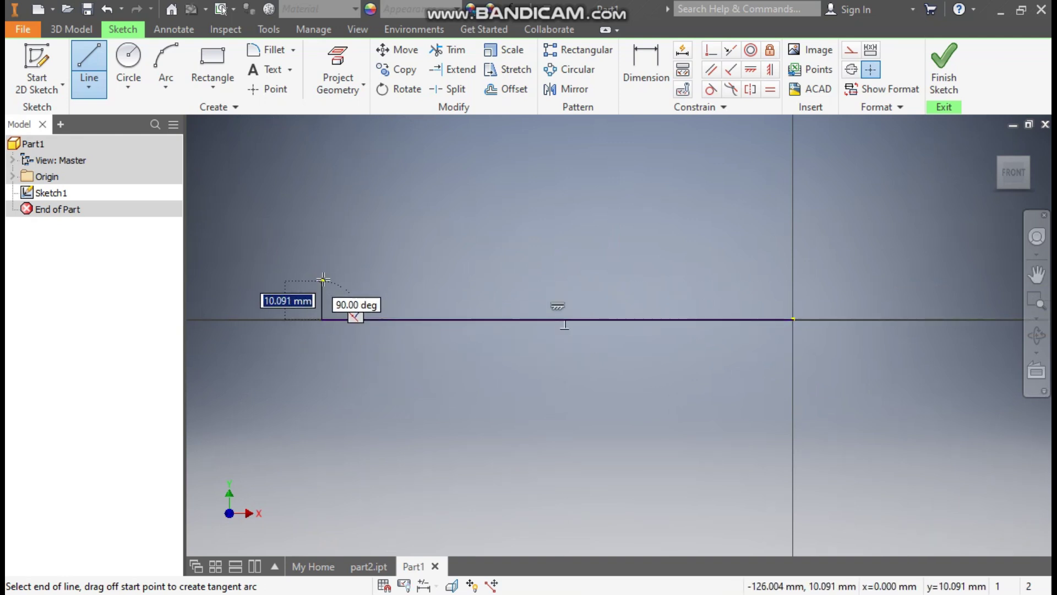
left_click(322, 278)
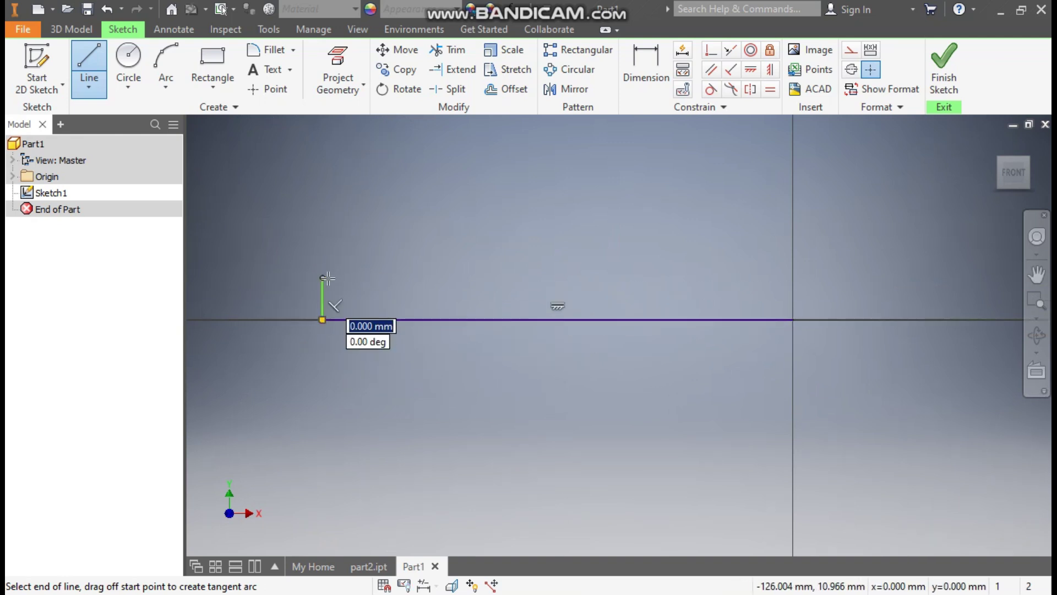
left_click(390, 278)
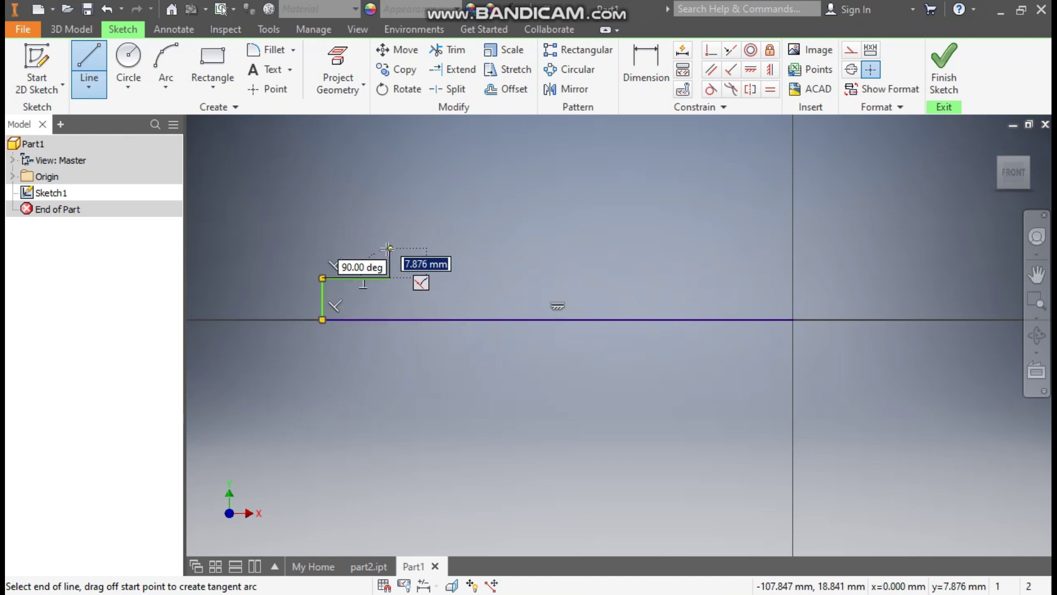
left_click(390, 249)
left_click(506, 248)
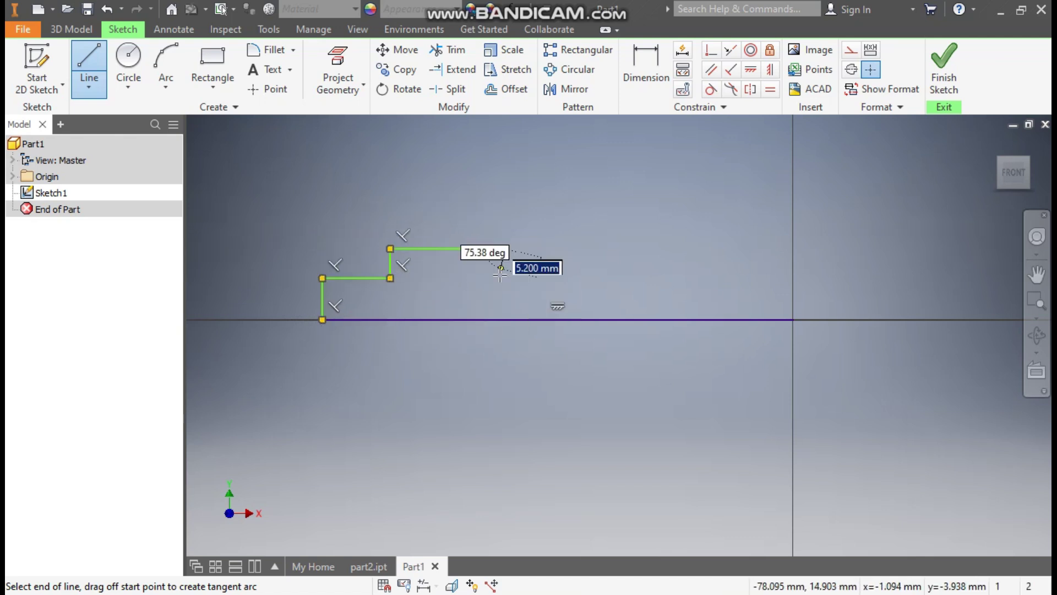
left_click(506, 278)
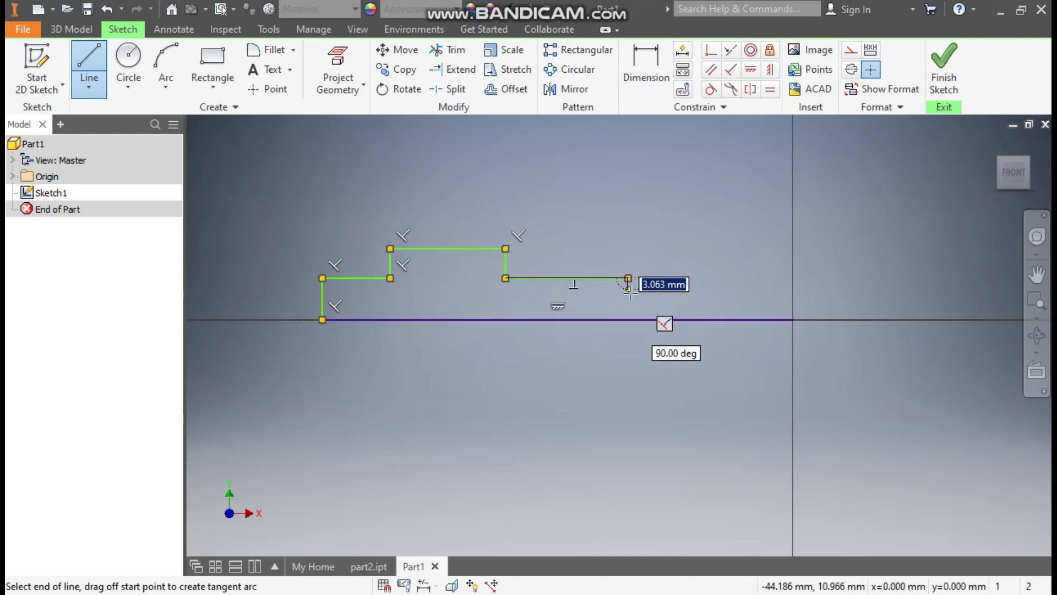
left_click(629, 297)
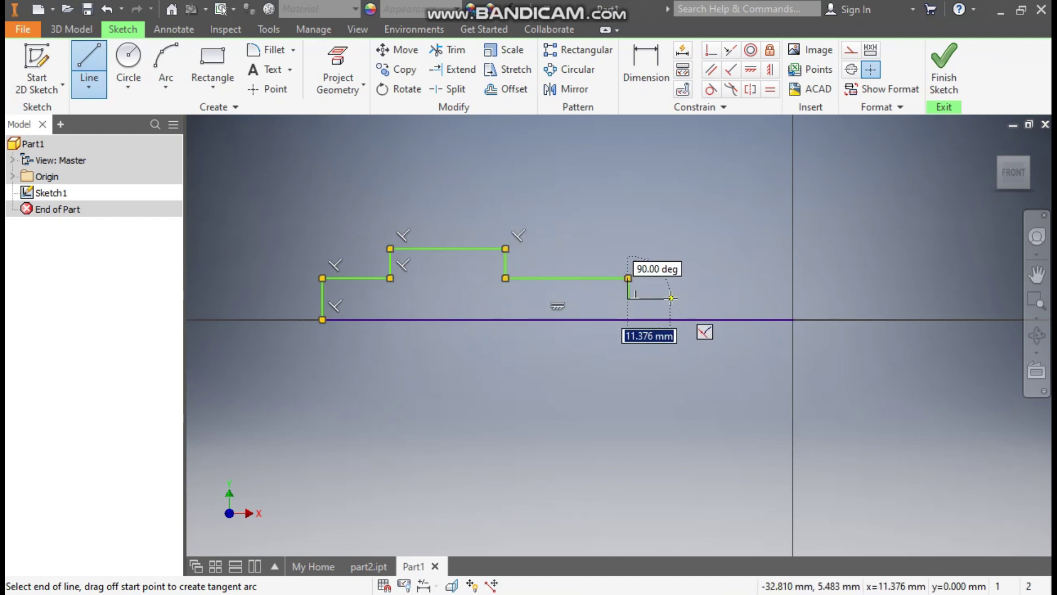
Draw the notch and close the profile back down to the axis above the origin
left_click(670, 298)
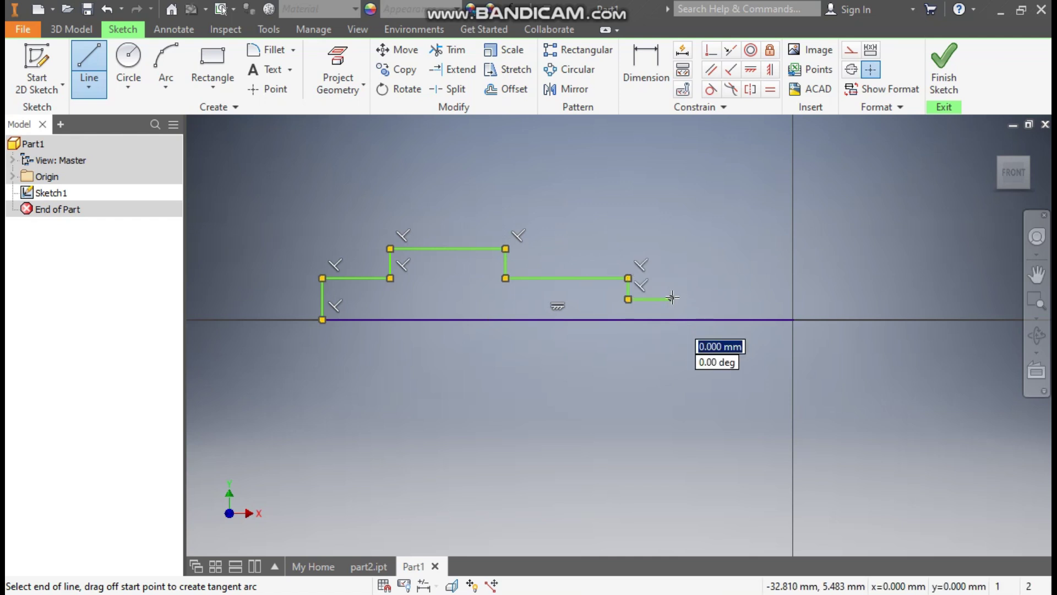
key("ctrl+z")
key("ctrl+z")
key("ctrl+y")
key("ctrl+y")
left_click(671, 278)
left_click(793, 278)
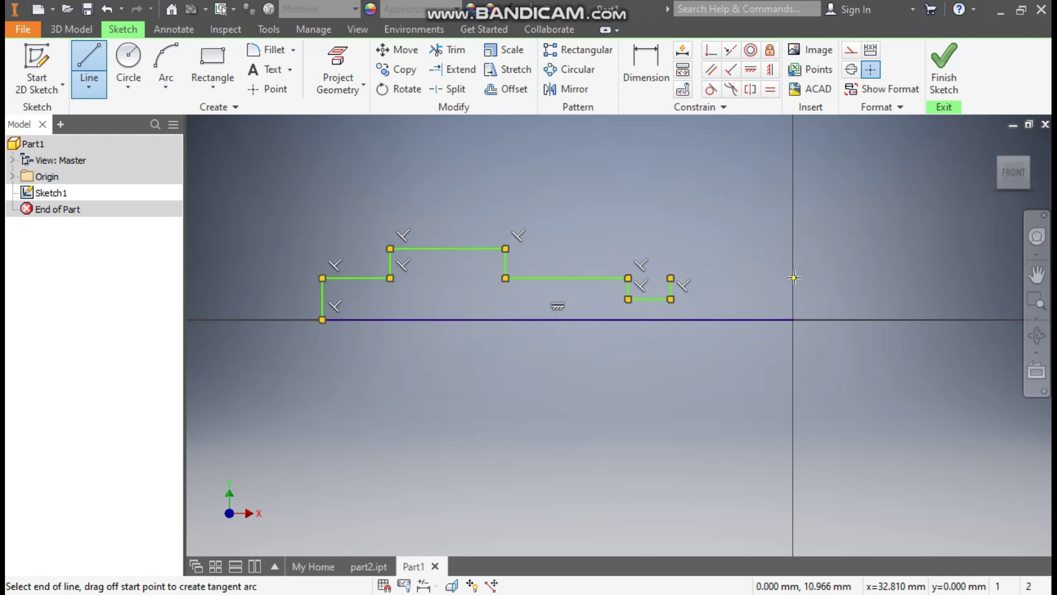
left_click(793, 320)
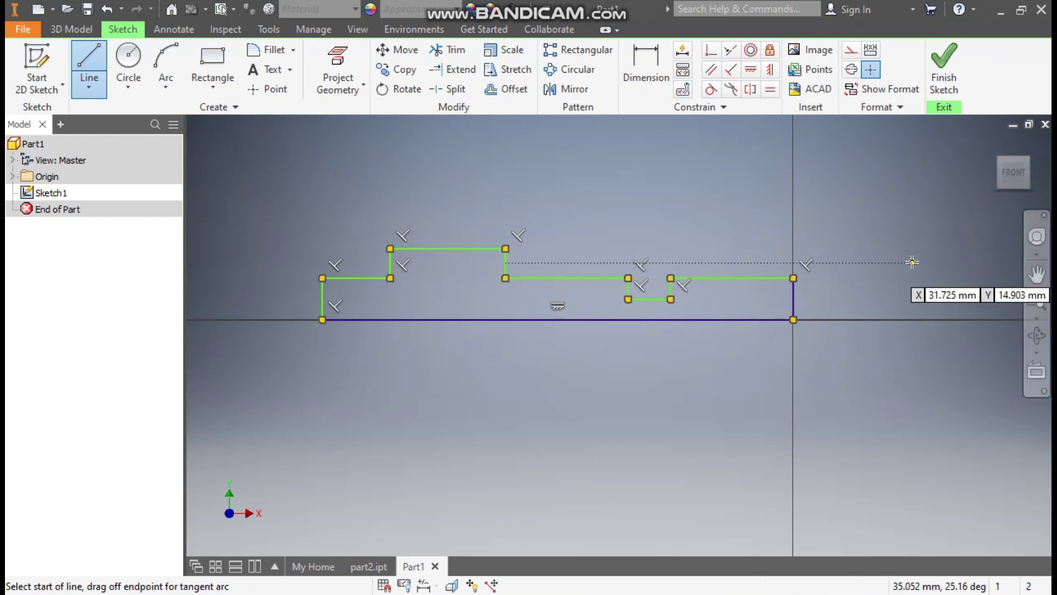
Dimension the overall length to 150 mm and the right top section to 68 mm
left_click(645, 75)
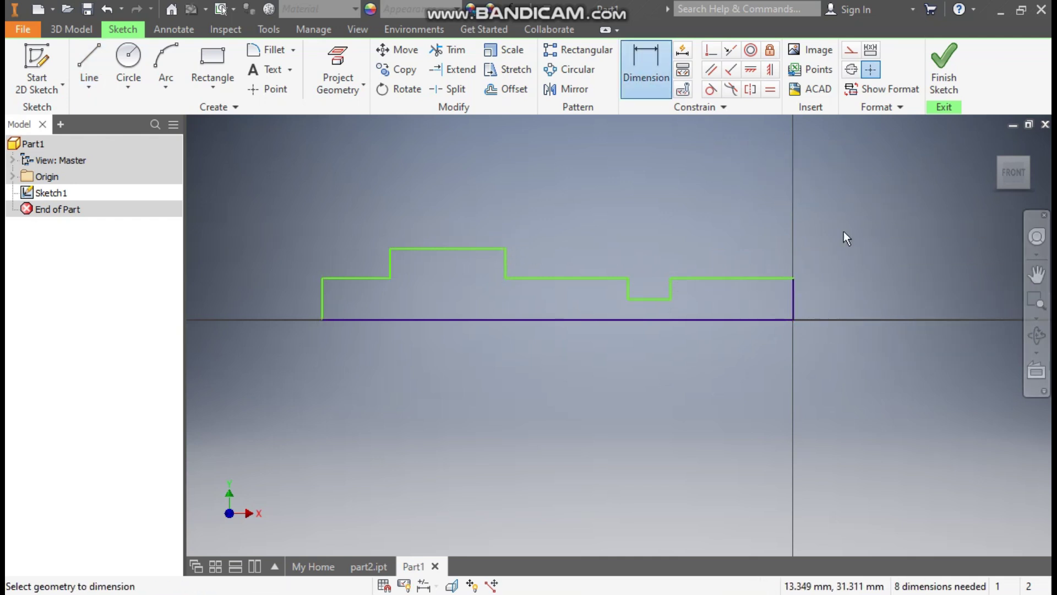
left_click(589, 319)
left_click(595, 400)
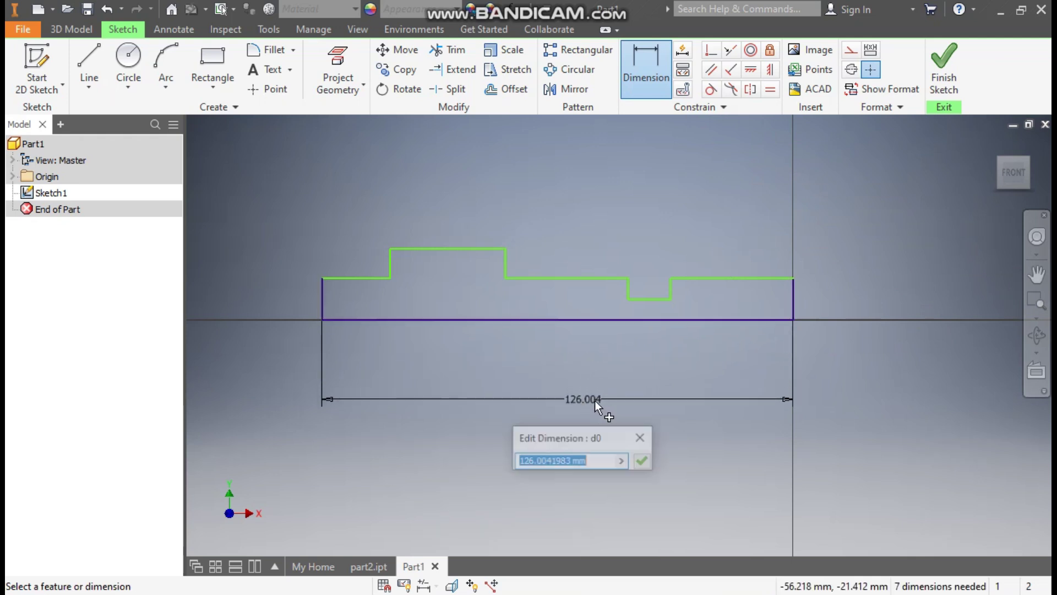
type("150")
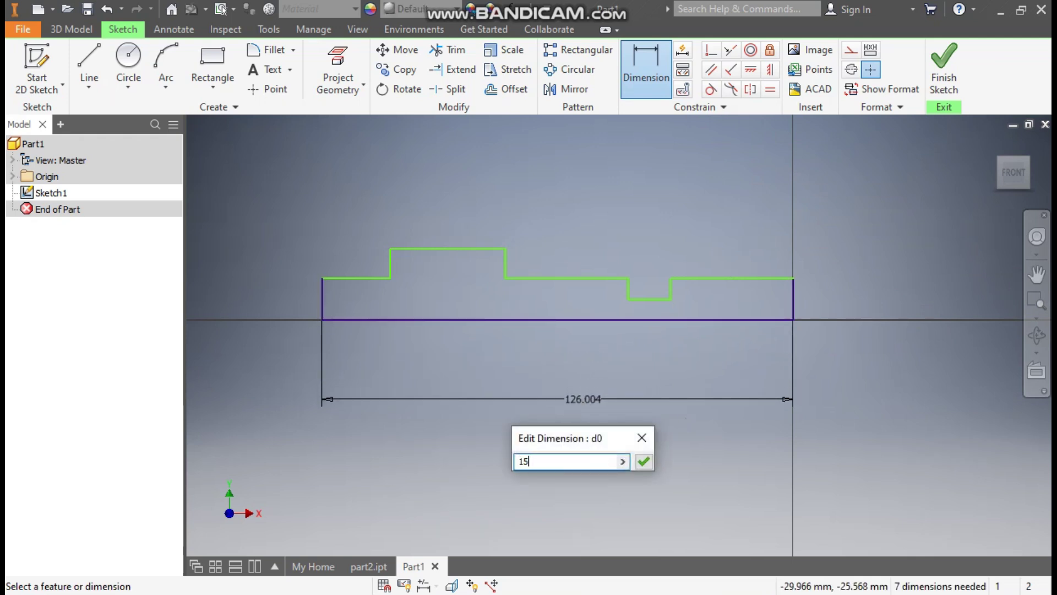
key("Return")
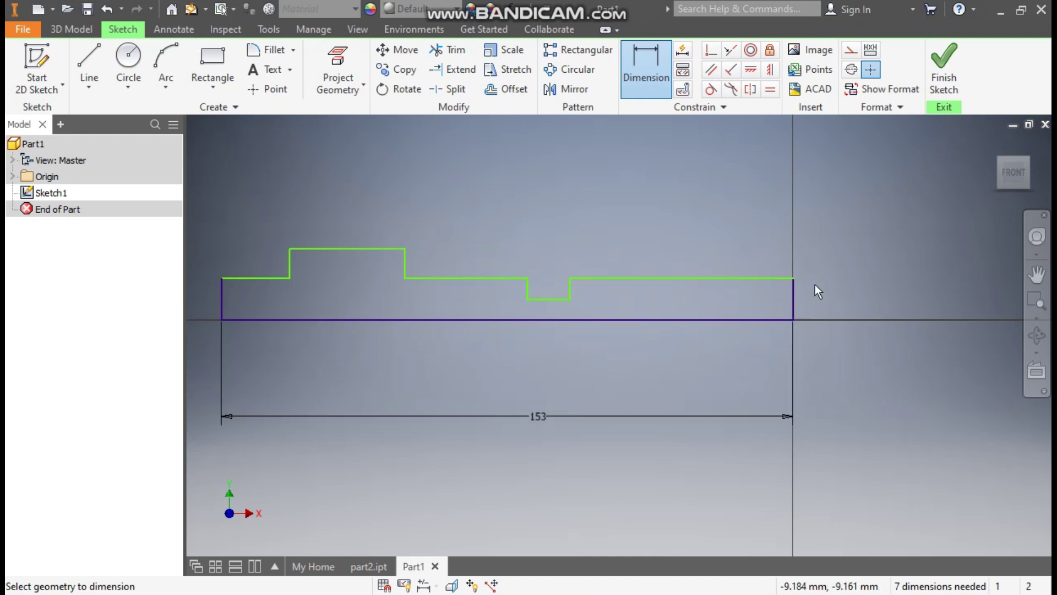
middle_click_drag(751, 212, 822, 224)
left_click(807, 295)
left_click(808, 255)
type("68")
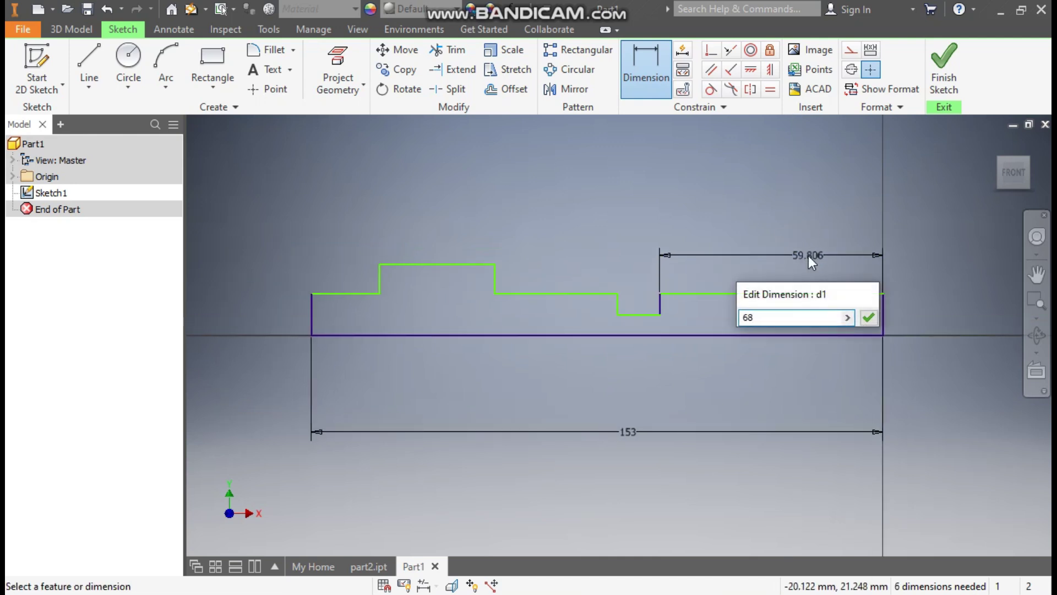
key("Return")
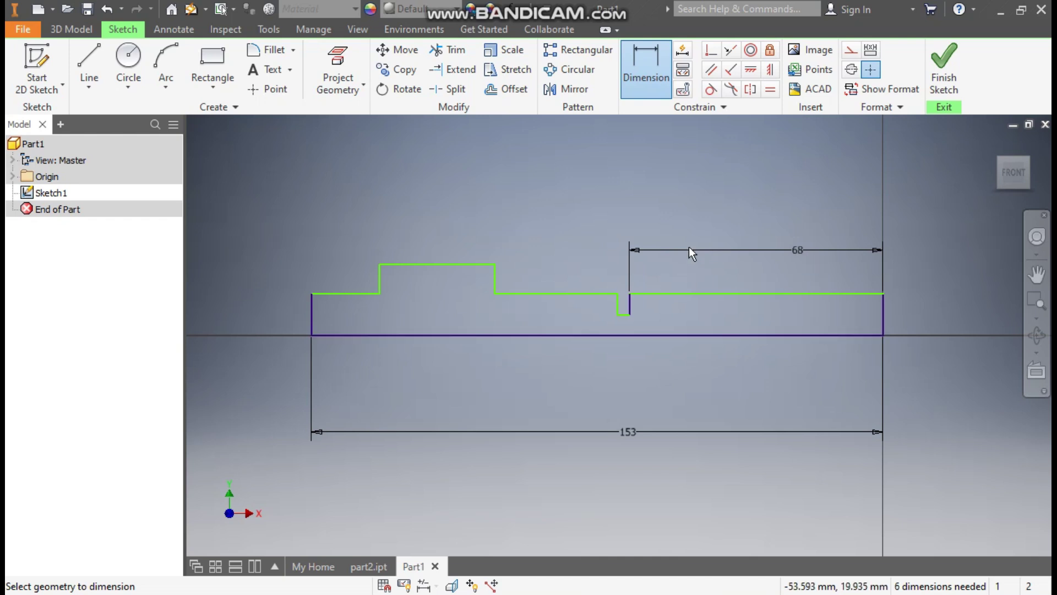
Dimension the notch width to 30 mm and the collar-to-end distance to 112 mm
left_click(626, 315)
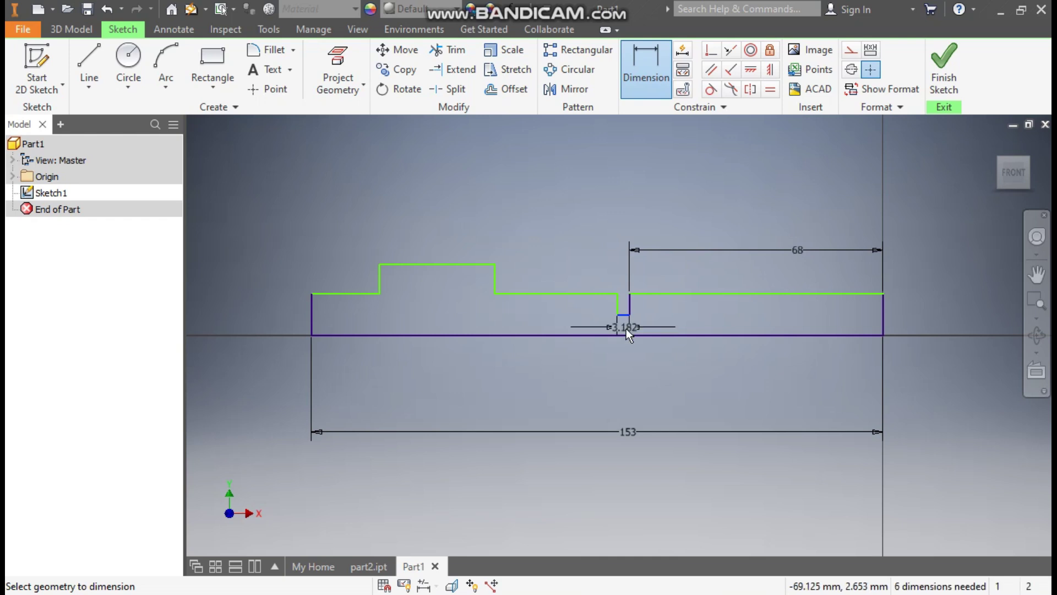
left_click(627, 326)
type("30")
key("Return")
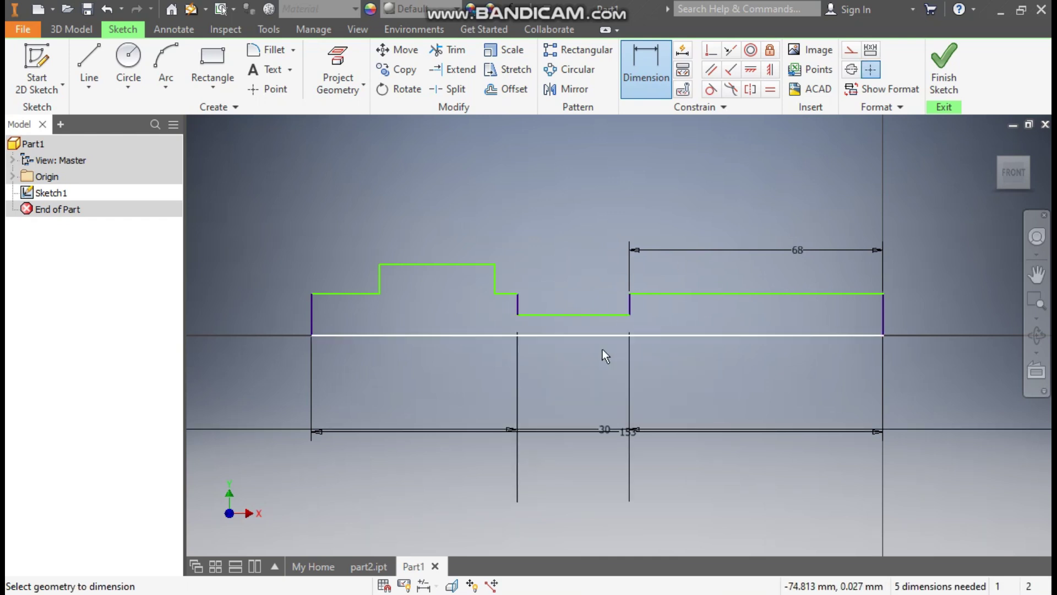
left_click(498, 276)
left_click(884, 302)
left_click(690, 203)
type("112")
key("Return")
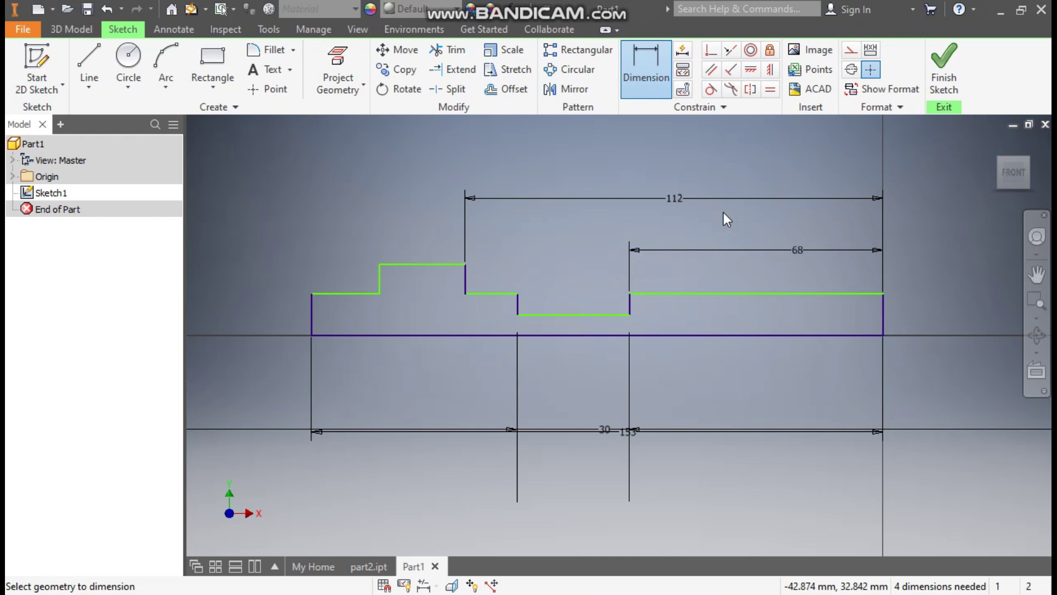
Set the leftmost top line to 19 mm and exit dimensioning
left_click(351, 294)
left_click(343, 256)
type("19")
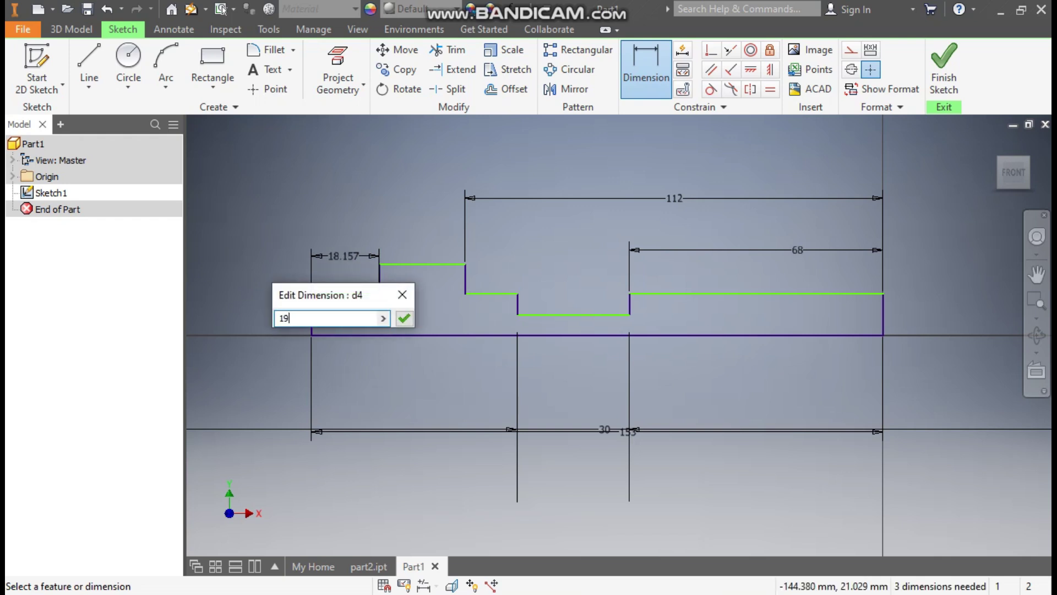
key("Return")
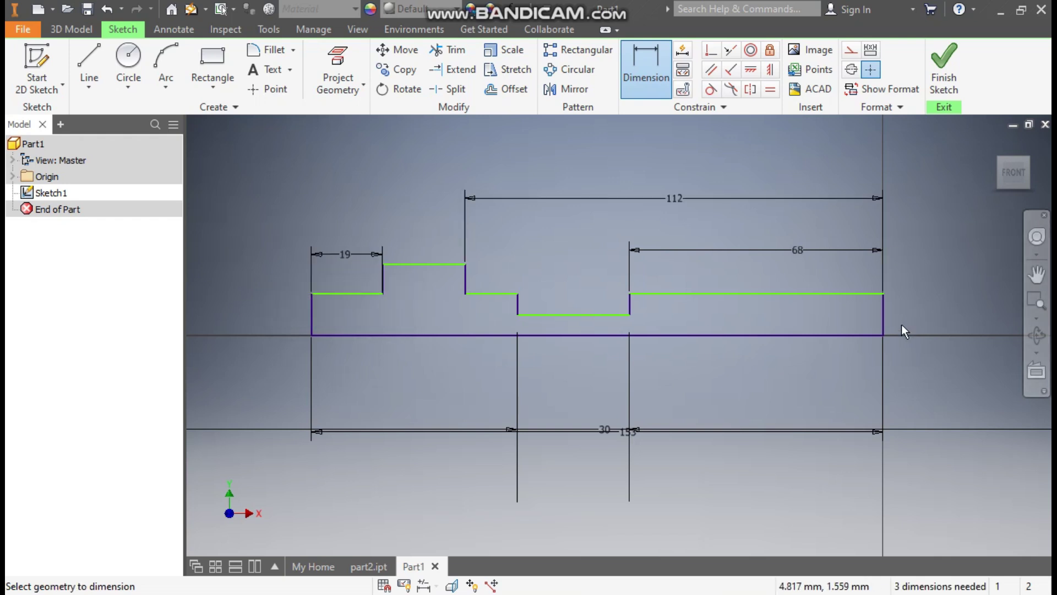
key("Escape")
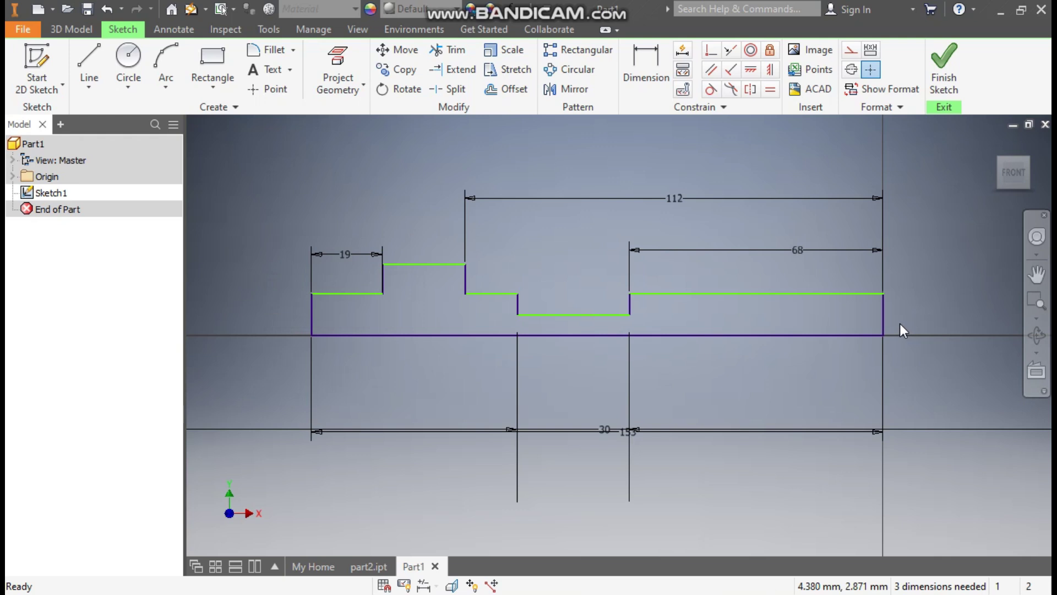
Move the 30, 68 and 19 dimensions clear of the profile
left_click_drag(602, 429, 587, 252)
left_click_drag(795, 248, 809, 230)
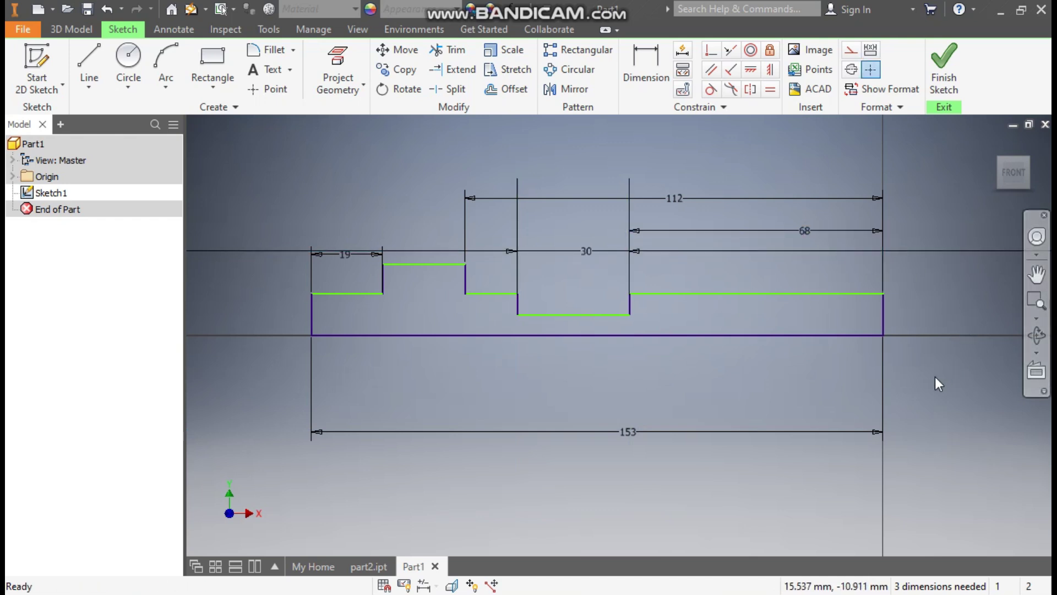
left_click_drag(347, 269, 349, 288)
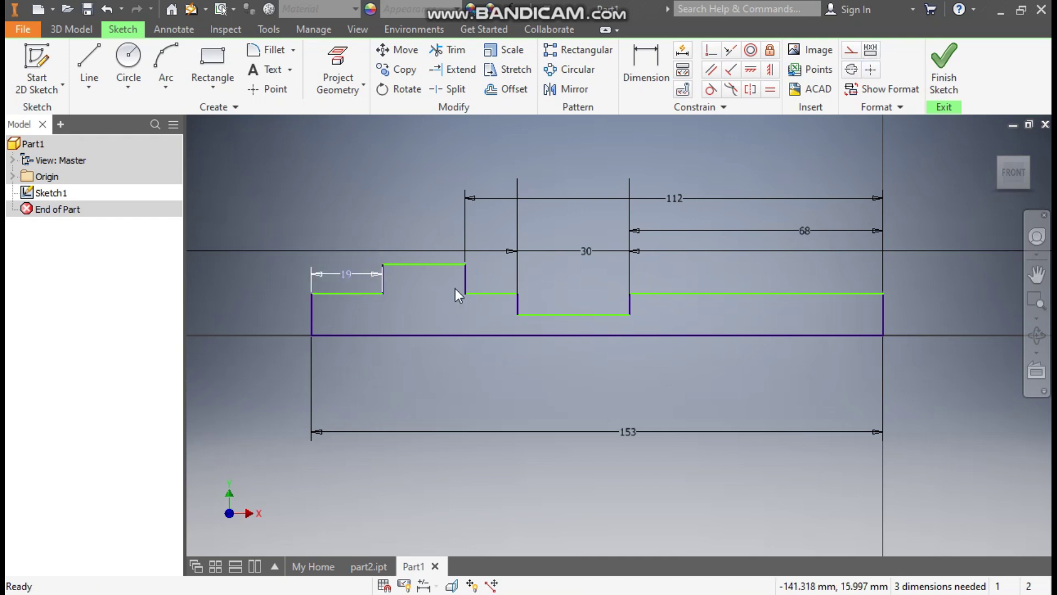
Dimension the right end height to 8.5 mm and the pocket height to 6.5 mm
left_click(659, 58)
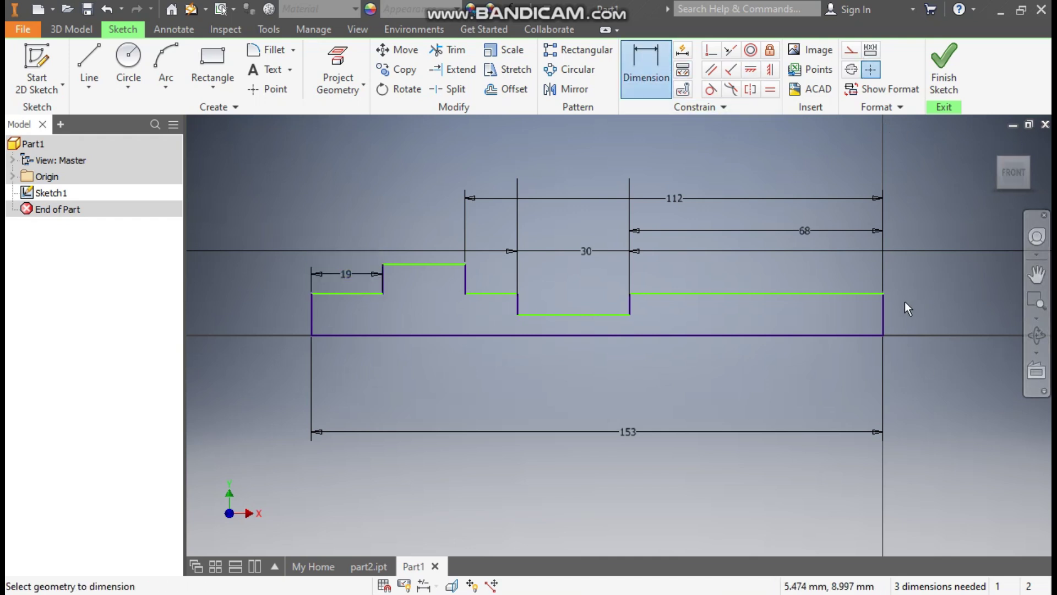
left_click(881, 303)
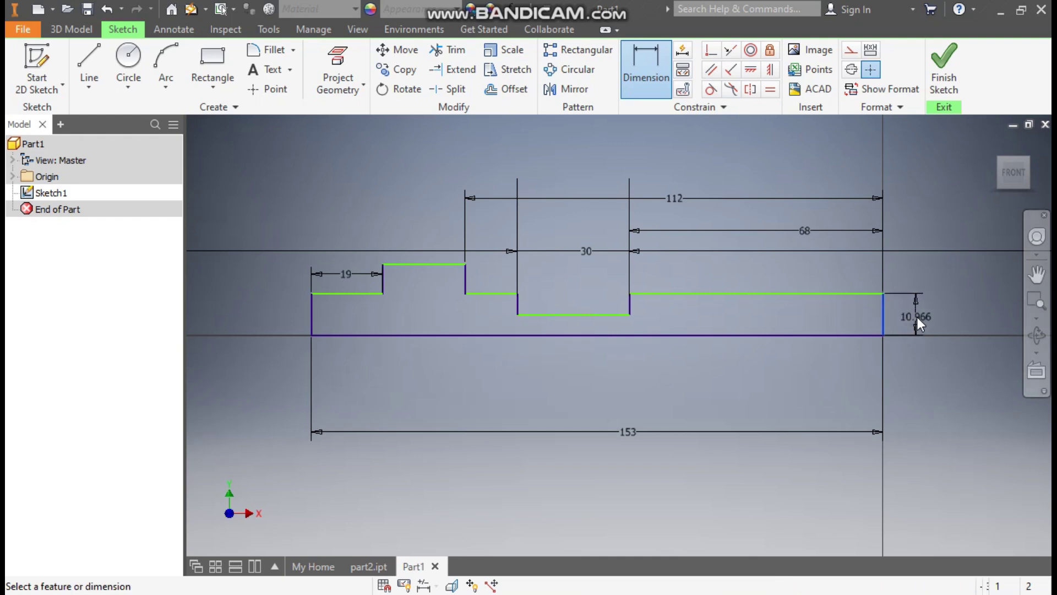
left_click(917, 318)
type("8.5")
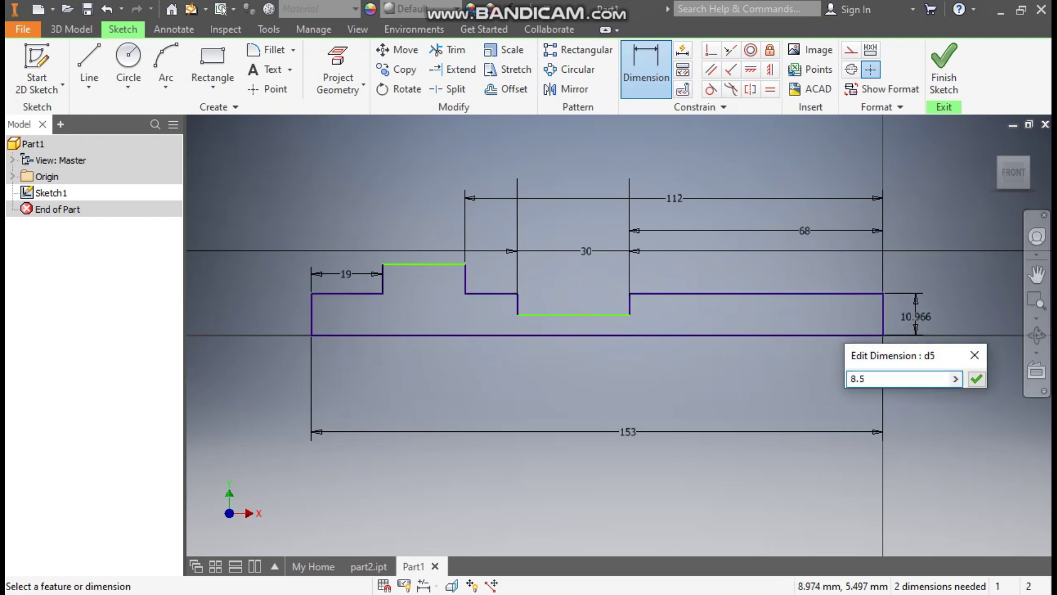
key("Return")
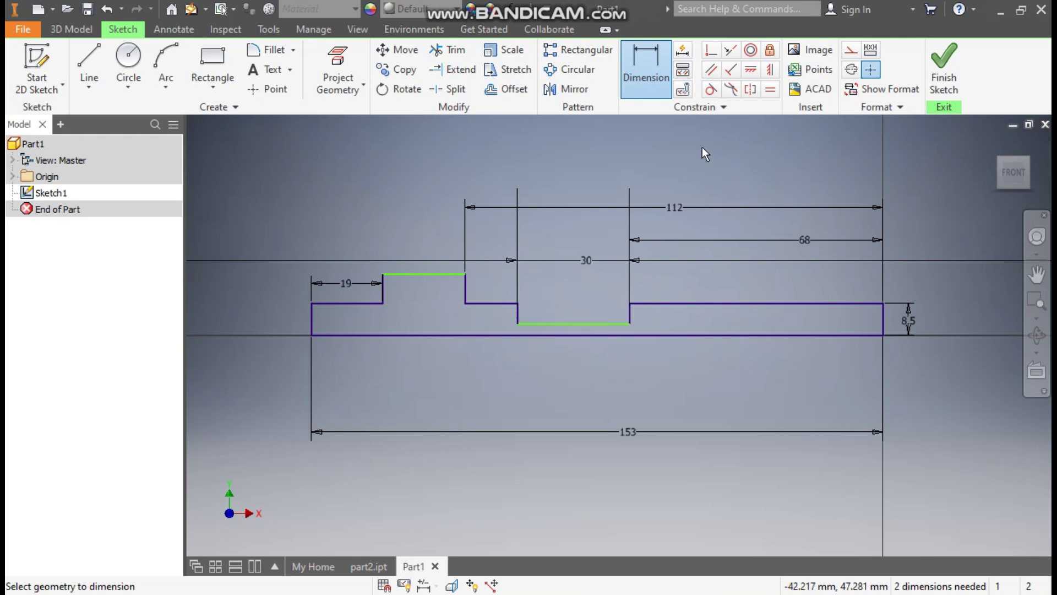
left_click(584, 324)
left_click(590, 334)
left_click(592, 363)
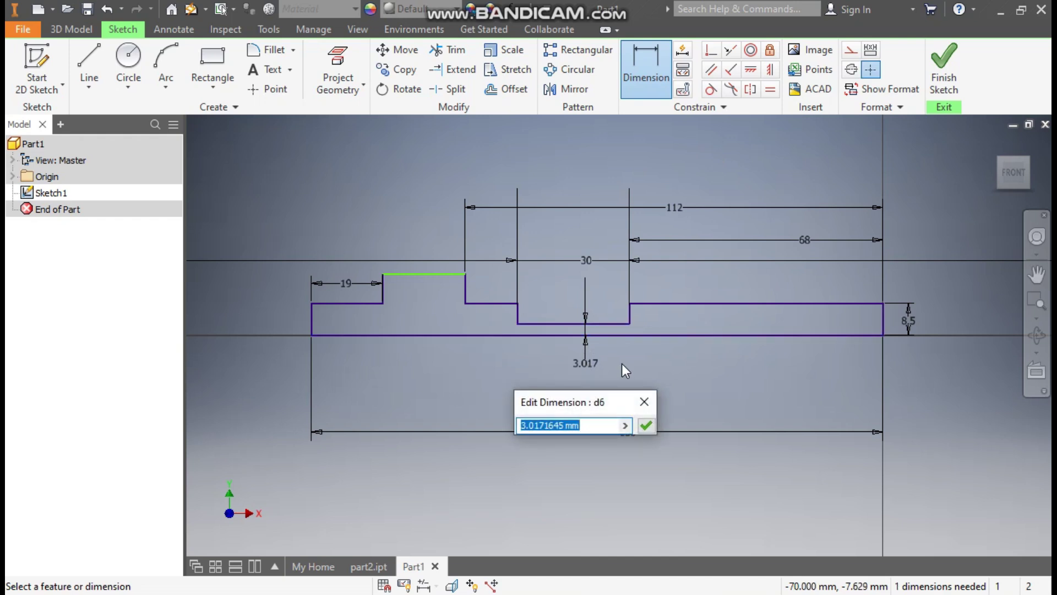
type("6.5")
key("Return")
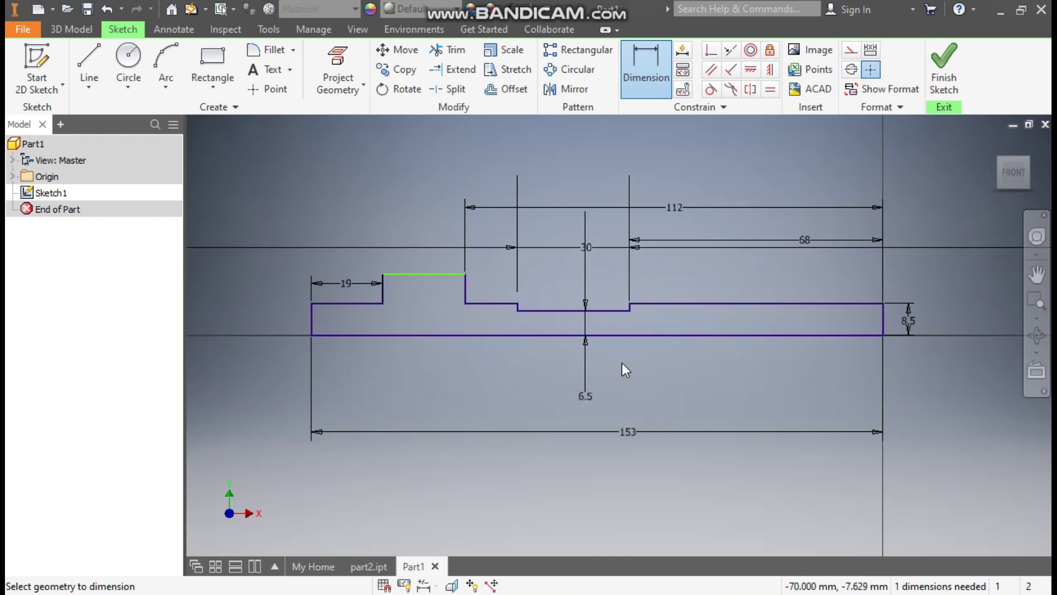
Dimension the raised step height to 10 mm and exit dimensioning
left_click(438, 274)
left_click(436, 334)
left_click(425, 299)
type("10")
key("Return")
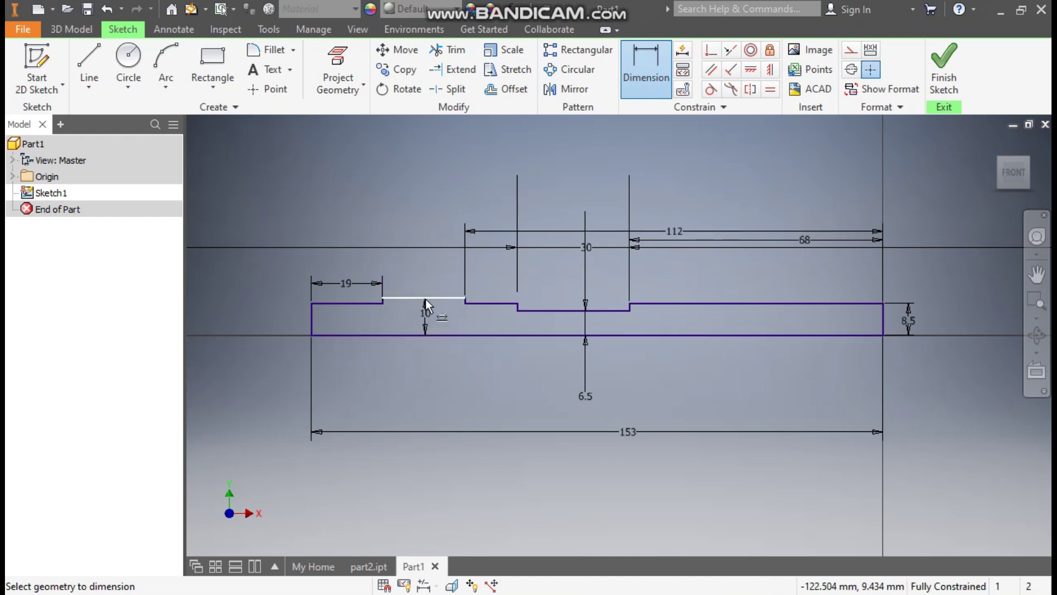
key("Escape")
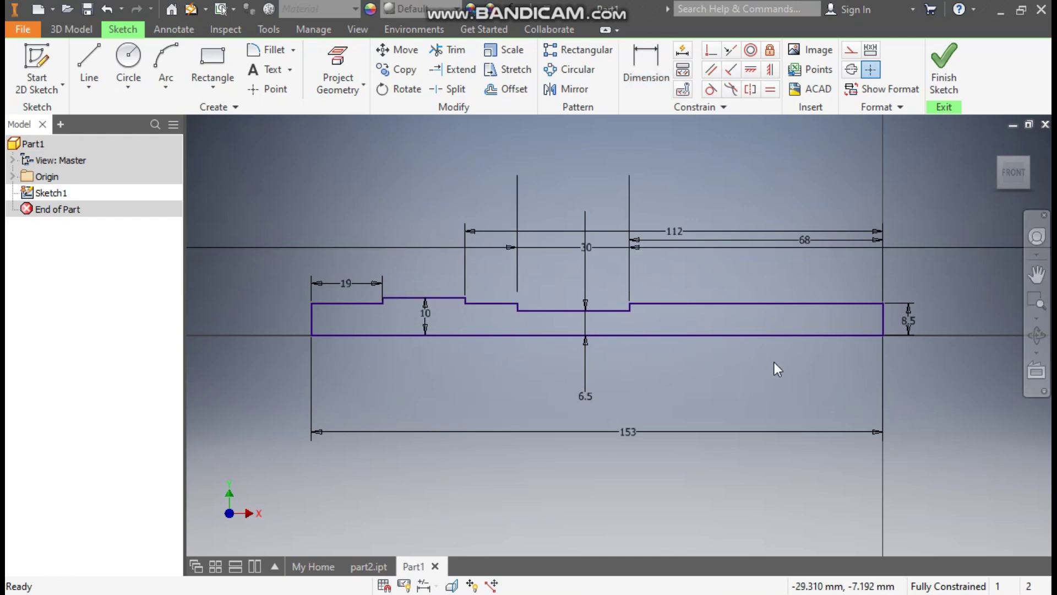
Finish Sketch1 and revolve it around the bottom axis line into Revolution1
left_click(941, 77)
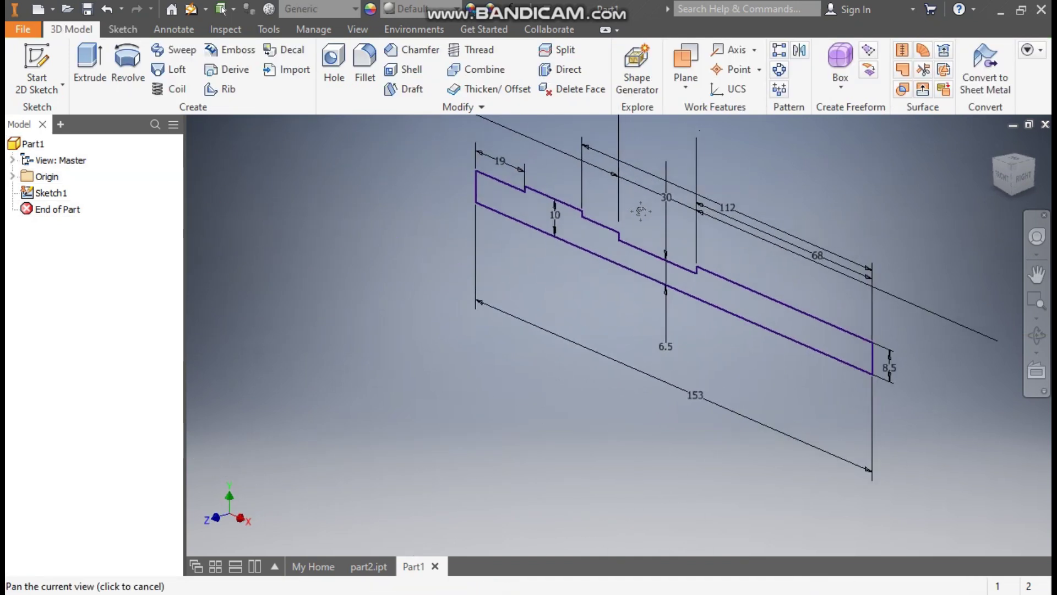
left_click(122, 77)
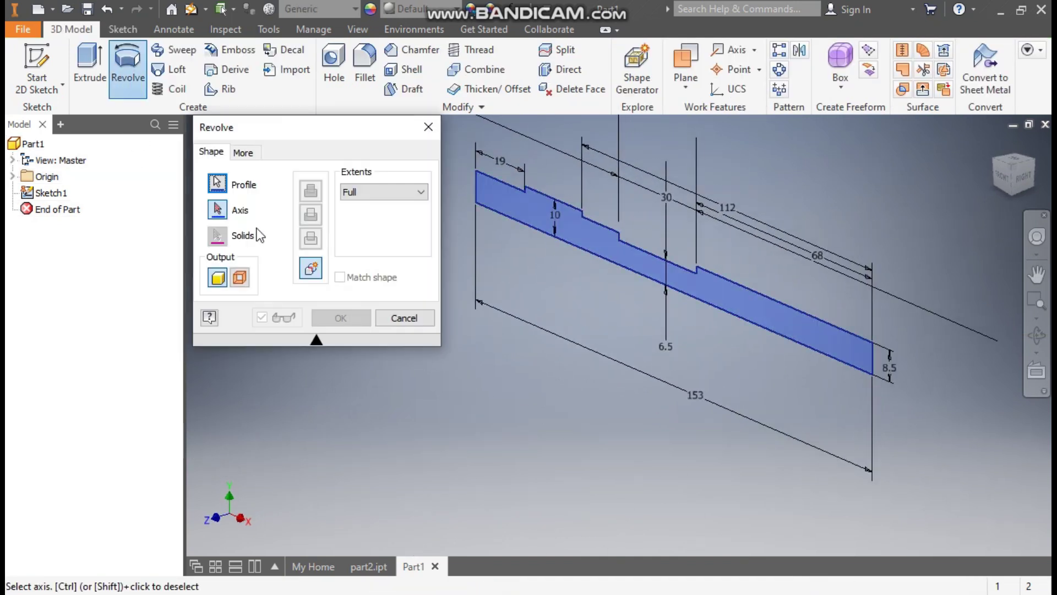
left_click(609, 263)
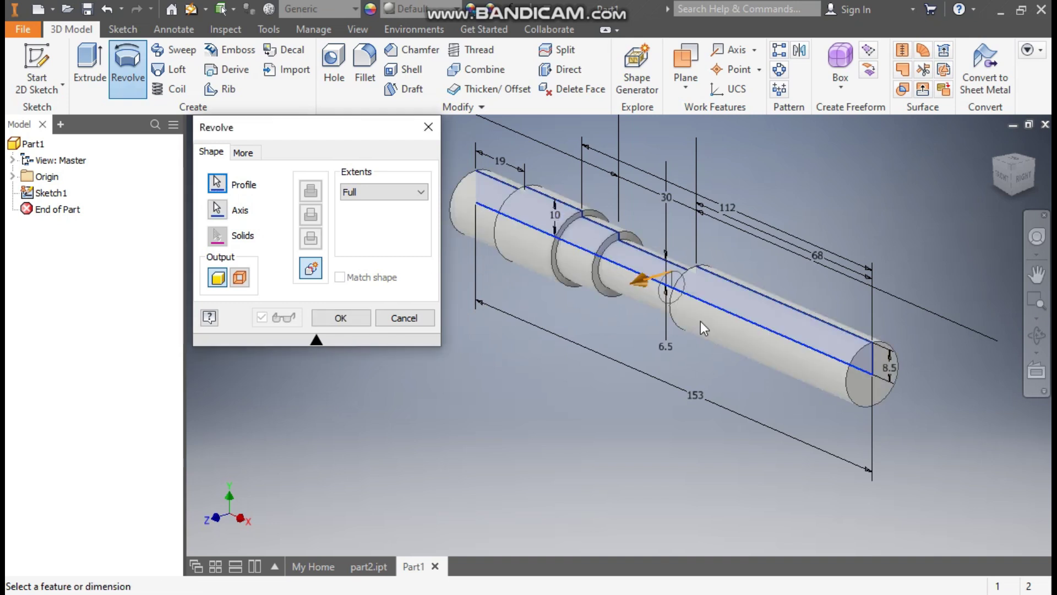
left_click(326, 318)
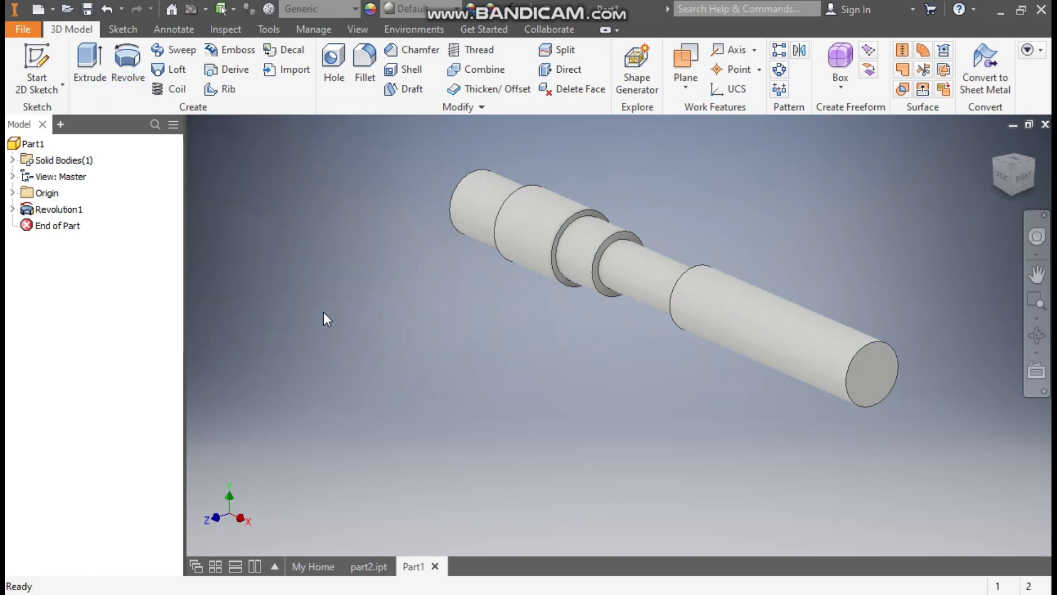
Turn the view toward the shaft end, zoom in, and launch Chamfer
left_click(991, 157)
scroll(473, 413, "up", 3)
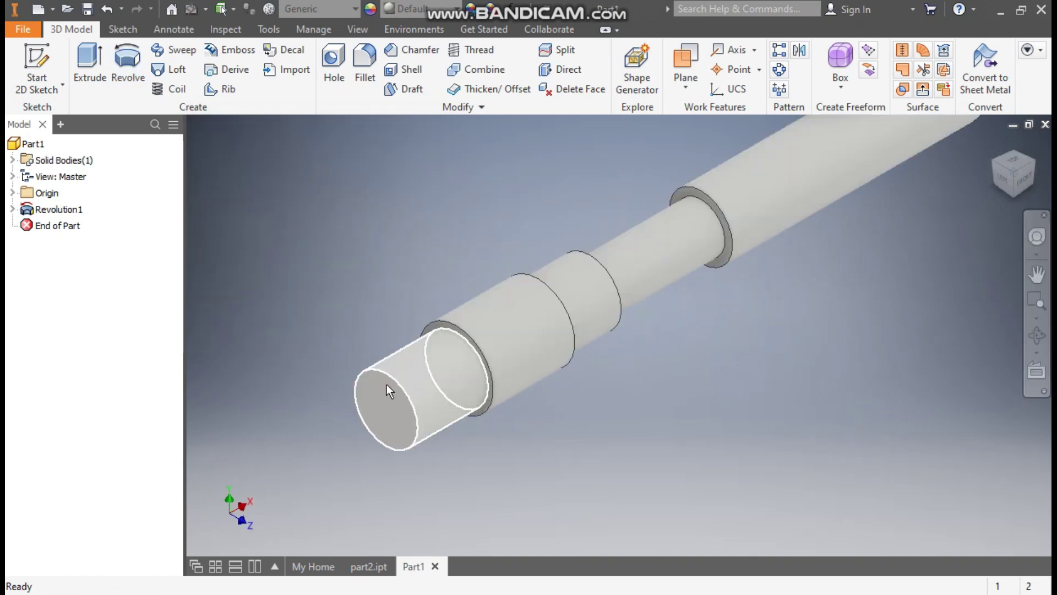
left_click(423, 53)
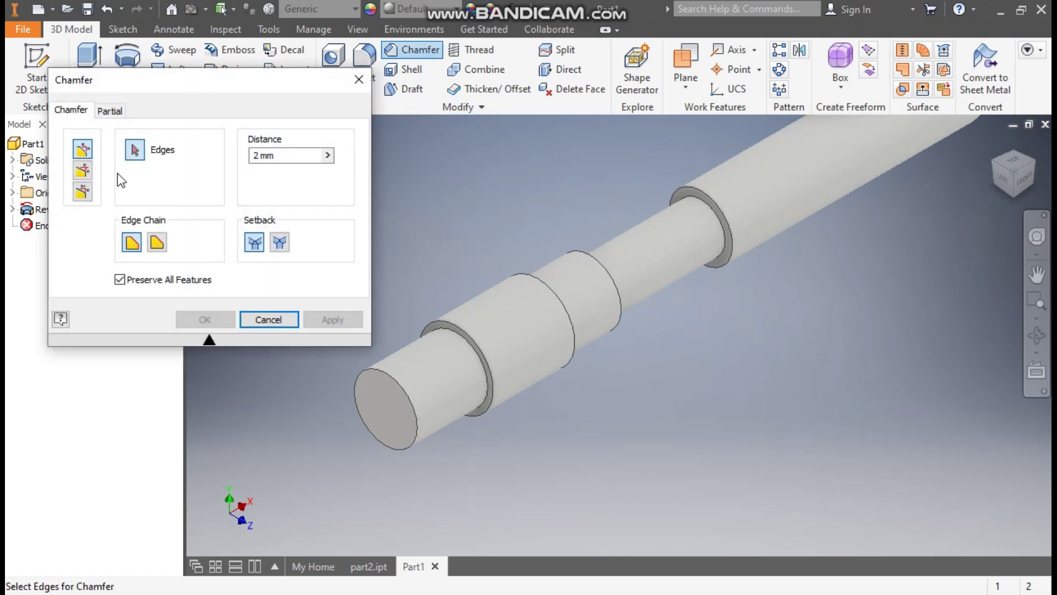
Set the chamfer to Distance and Angle with 2 mm distance and 15 deg angle
left_click(83, 172)
left_click(286, 152)
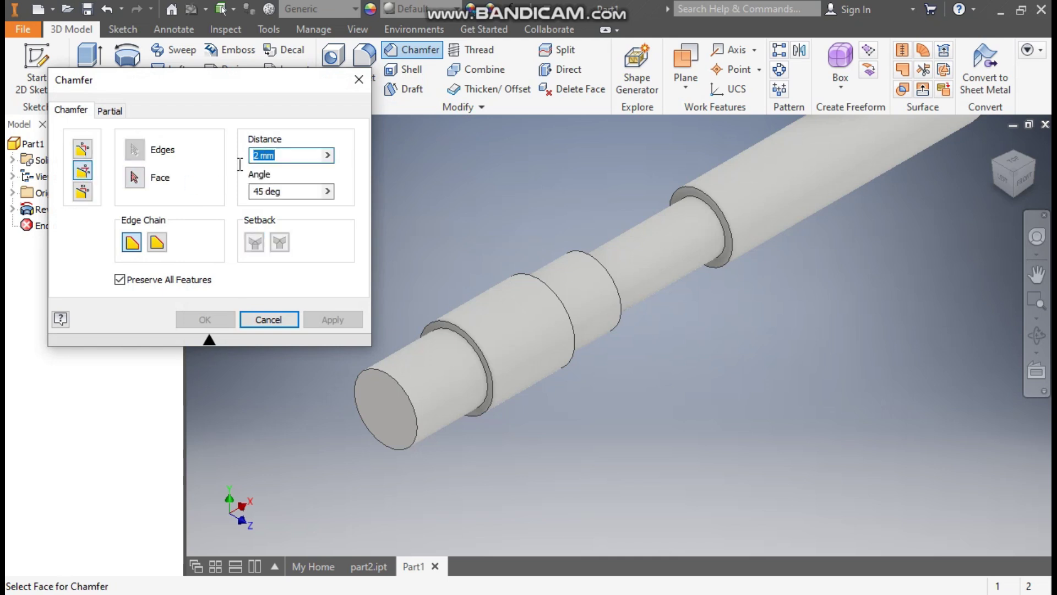
type("1.5")
left_click(255, 193)
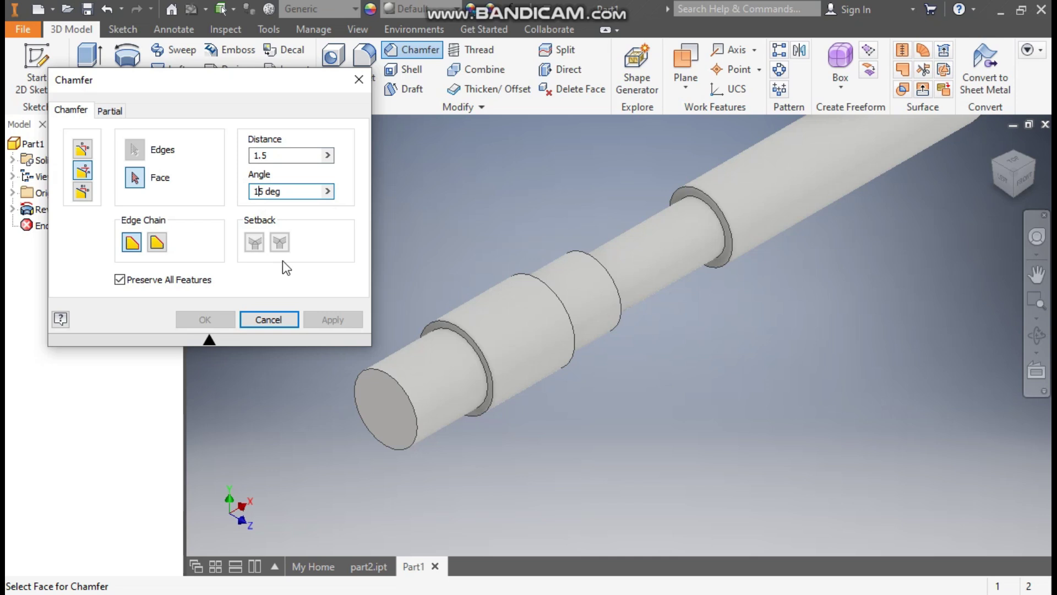
left_click(259, 155)
type("2")
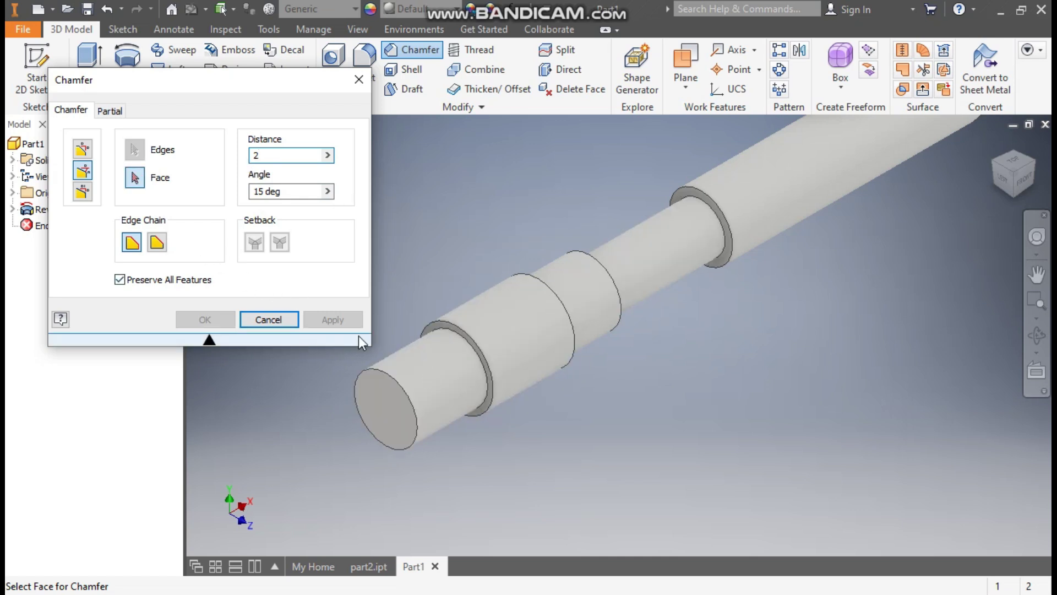
Select the collar's circular edge and apply the 2 mm, 15 deg chamfer
scroll(388, 358, "up", 2)
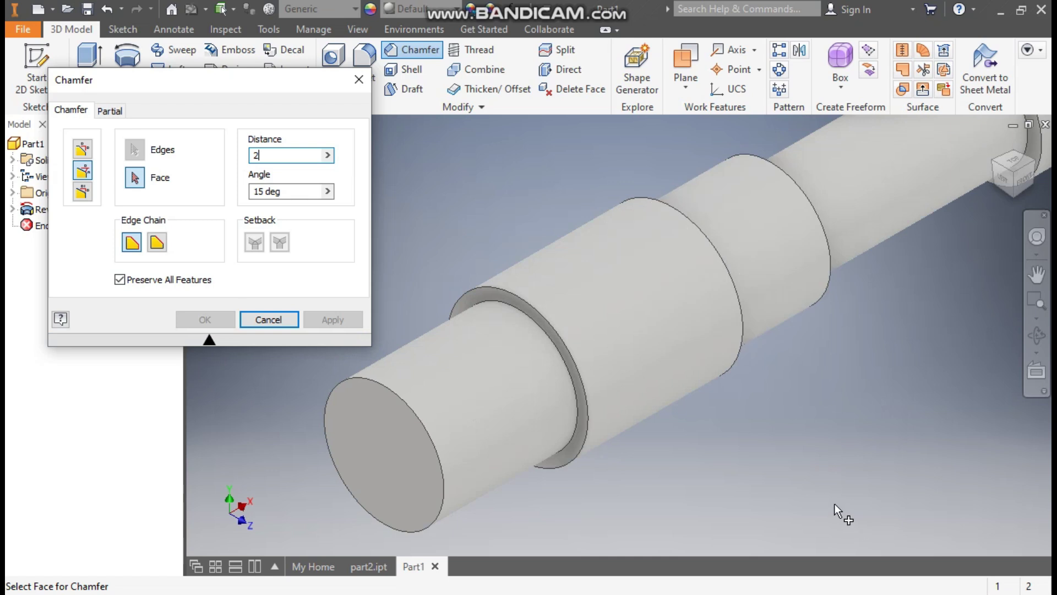
left_click(580, 263)
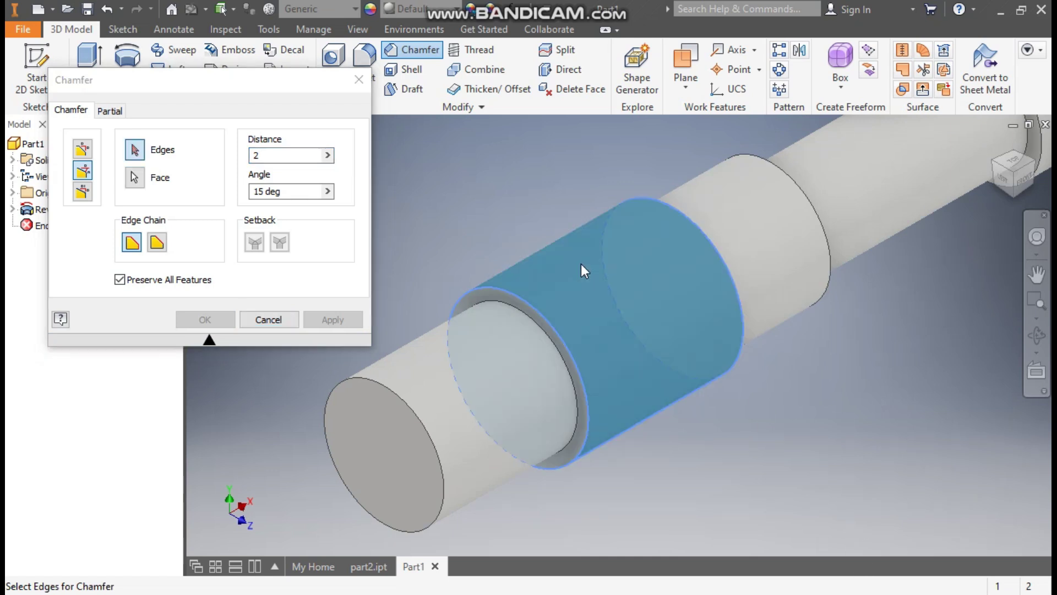
left_click(510, 292)
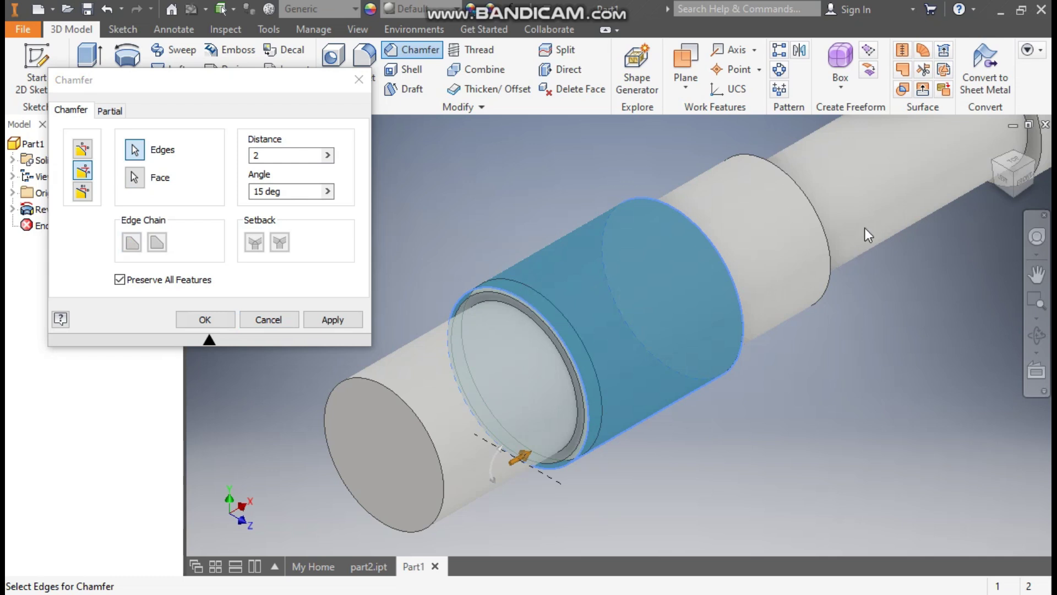
left_click(1037, 274)
left_click(1012, 193)
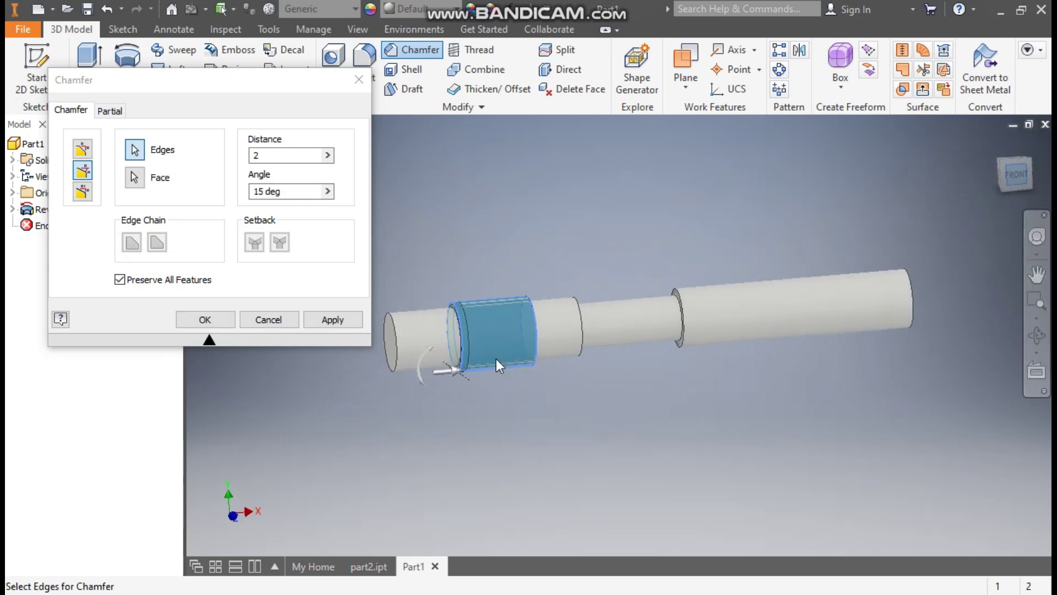
scroll(458, 325, "up", 10)
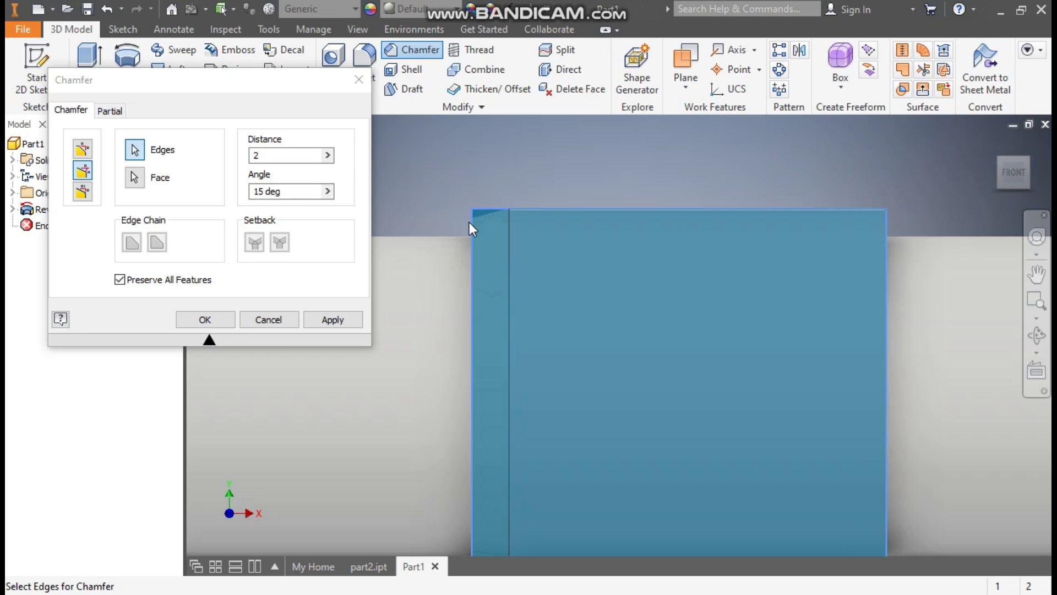
scroll(469, 223, "up", 4)
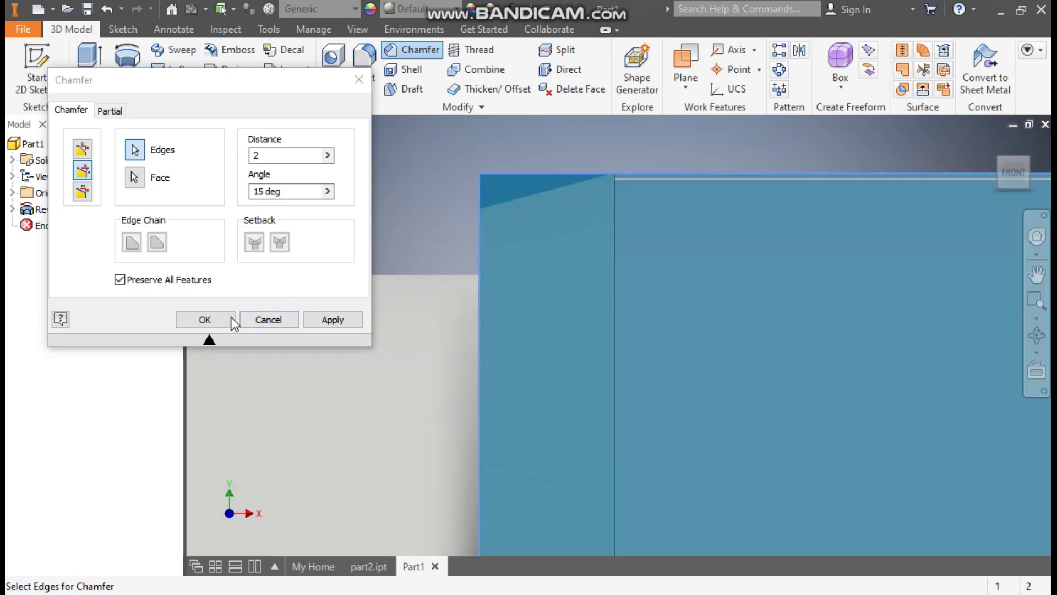
left_click(333, 319)
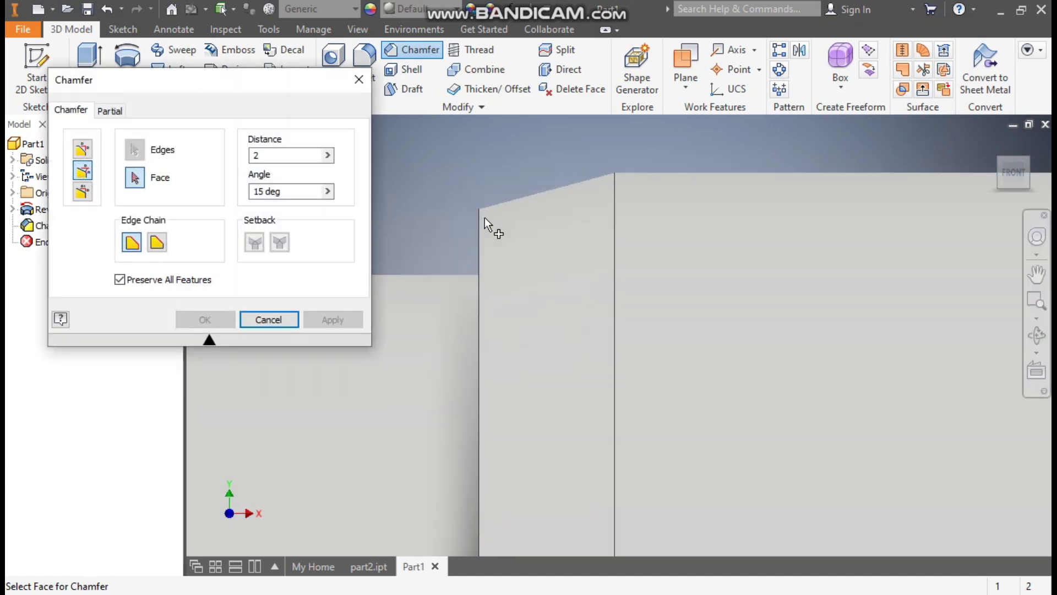
Switch the chamfer to equal Distance and enter 1.5 mm
scroll(485, 217, "down", 5)
scroll(613, 189, "down", 5)
middle_click_drag(696, 217, 701, 218)
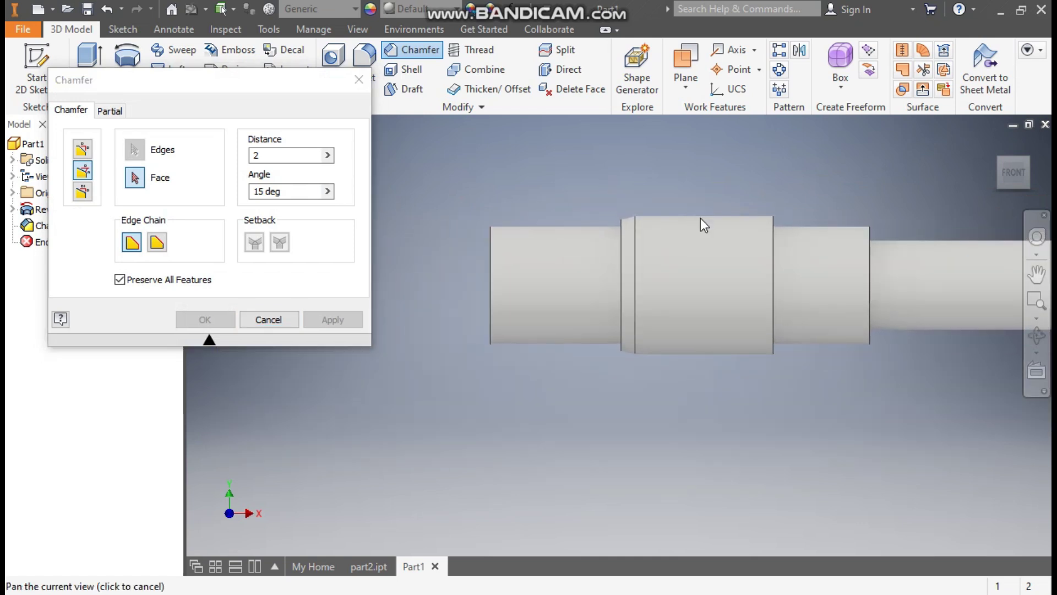
left_click(90, 156)
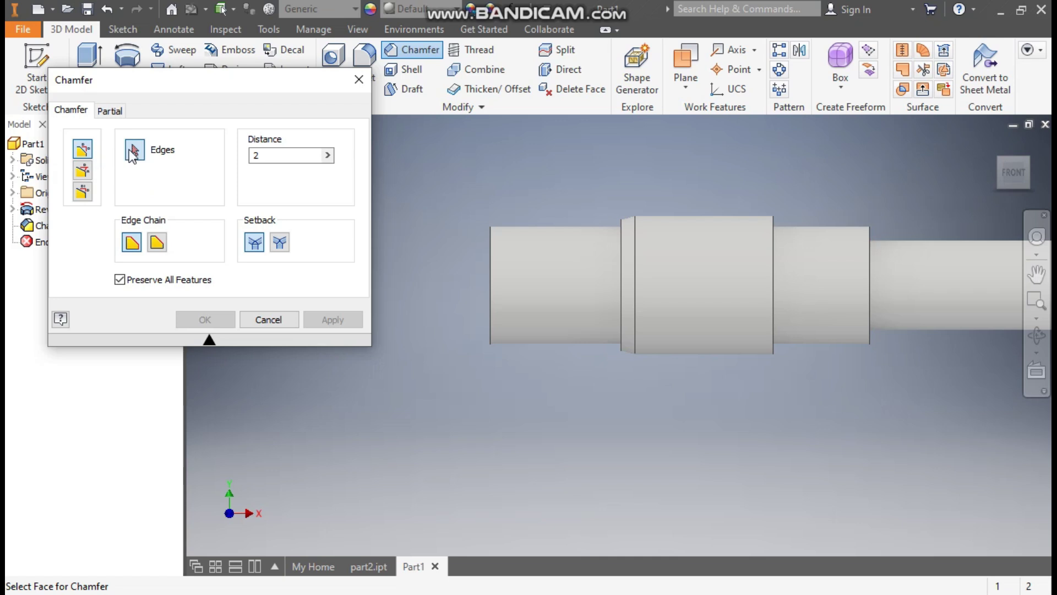
key("Tab")
type("1.5")
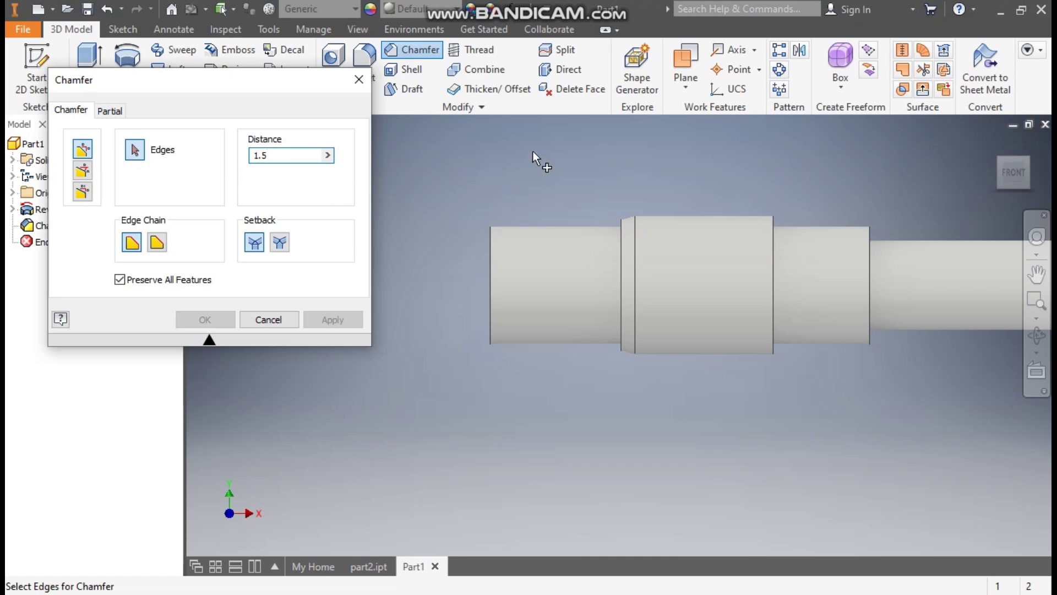
Select both shaft end edges from the home view and confirm the 1.5 mm chamfers
left_click(996, 145)
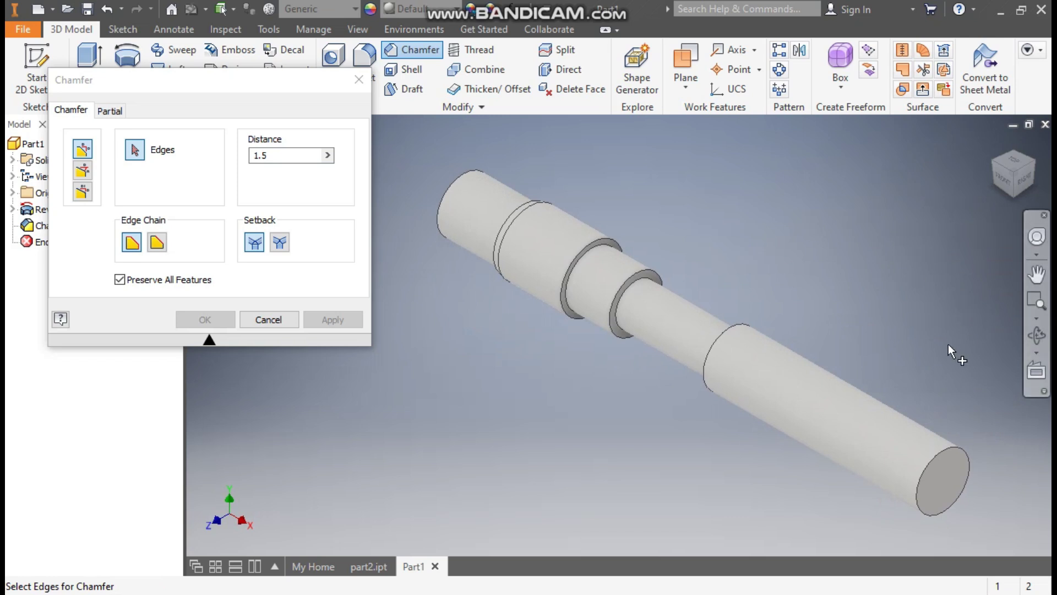
left_click(964, 447)
left_click(473, 173)
left_click(213, 324)
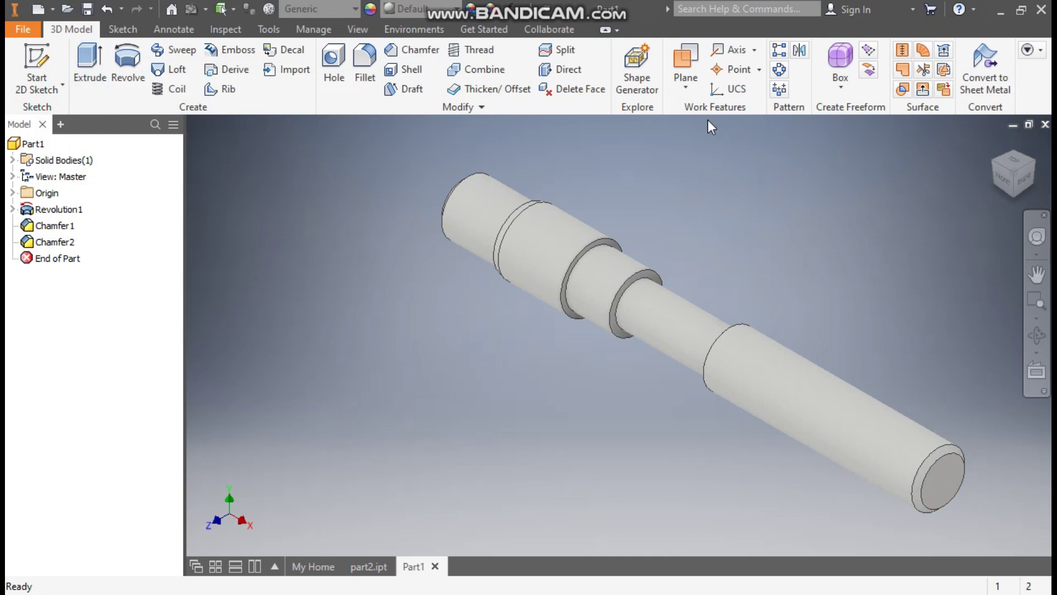
Create Work Plane1 tangent to the end section's cylinder face, parallel to XZ Plane
left_click(687, 87)
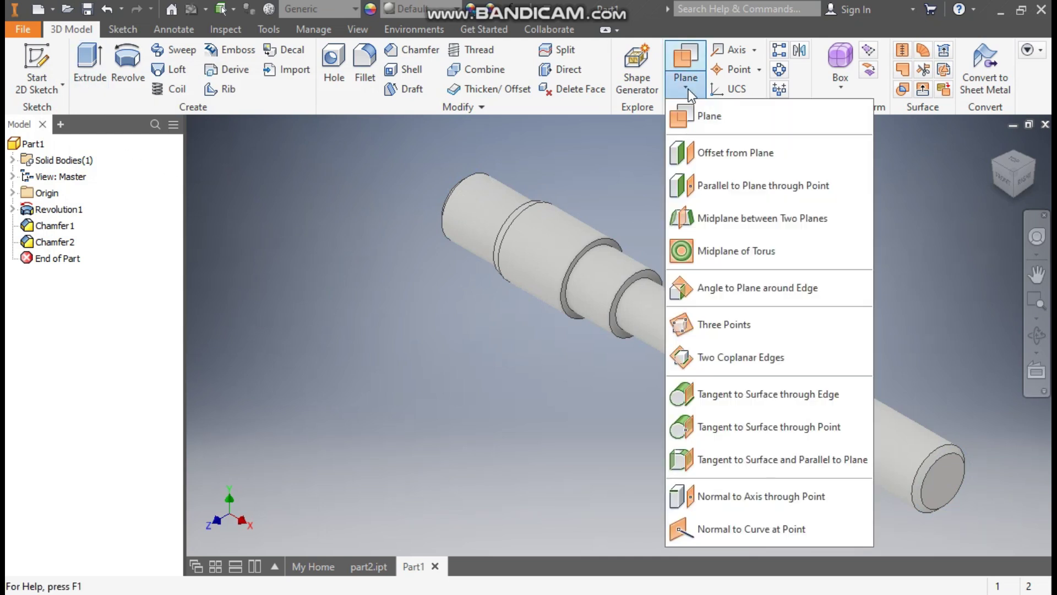
left_click(704, 120)
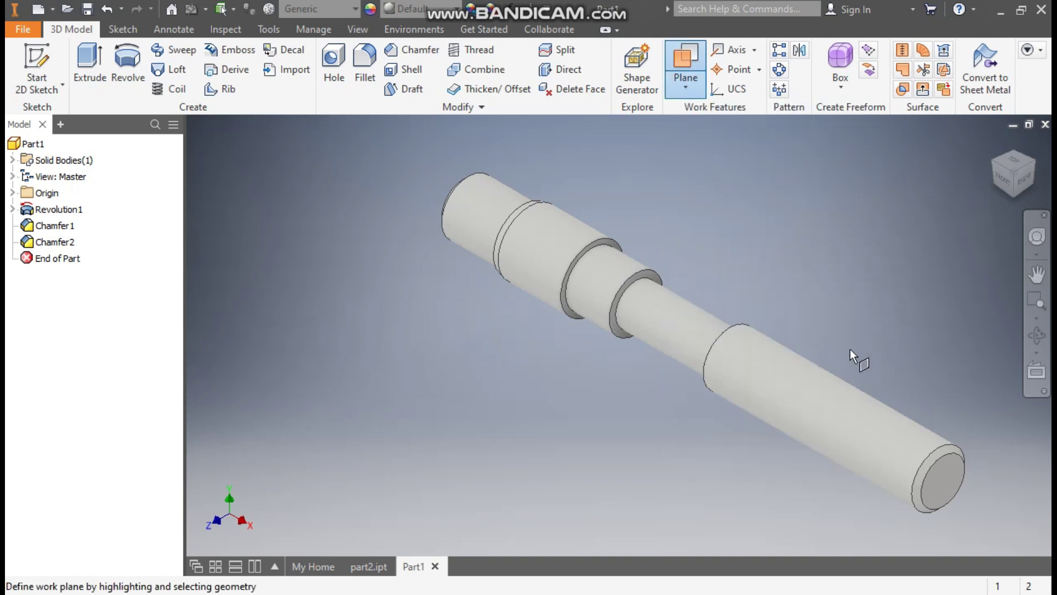
left_click(897, 418)
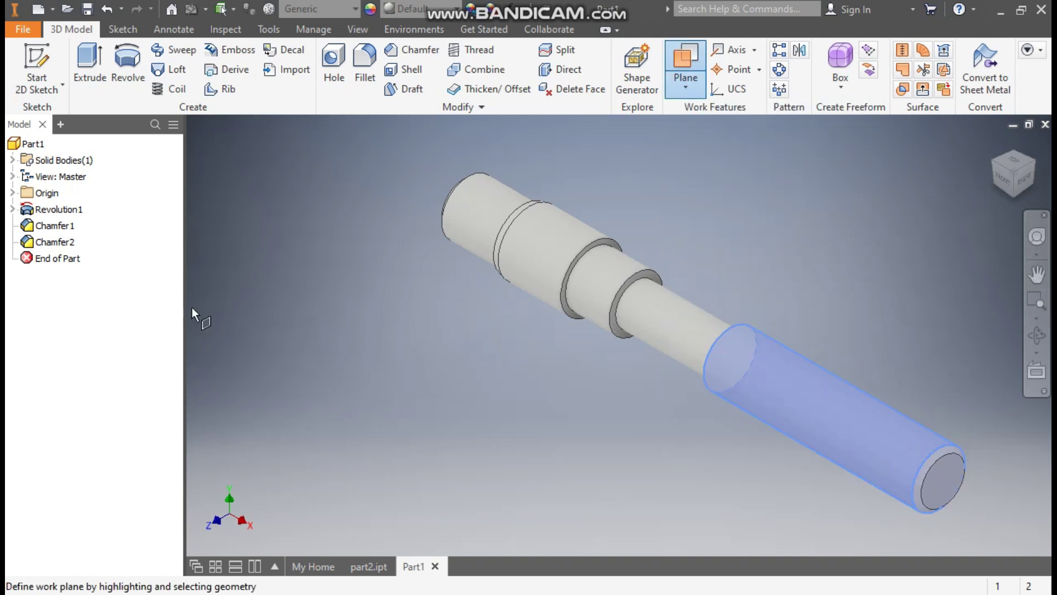
left_click(12, 193)
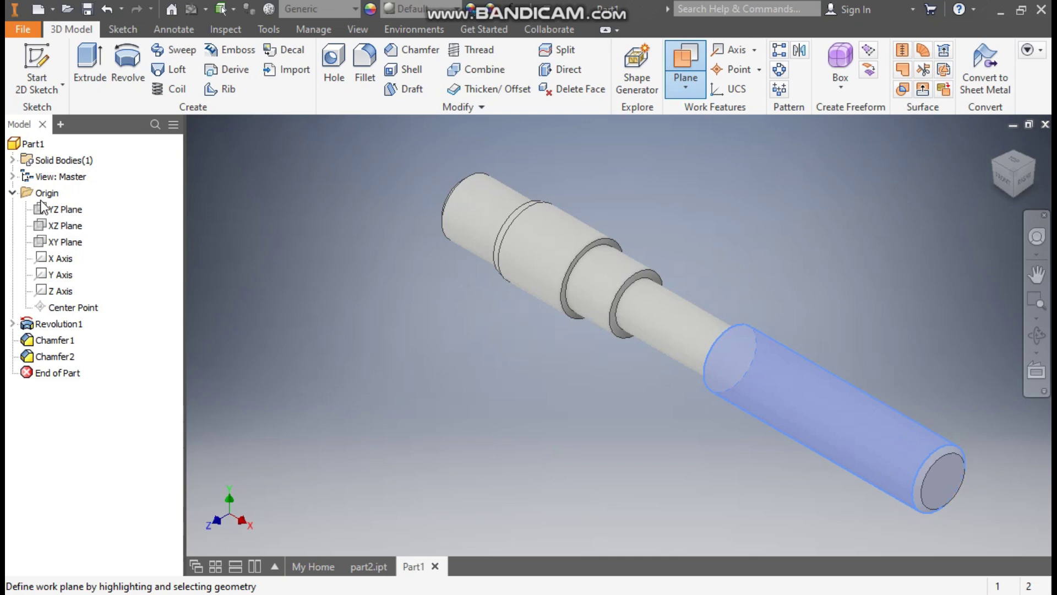
left_click(65, 226)
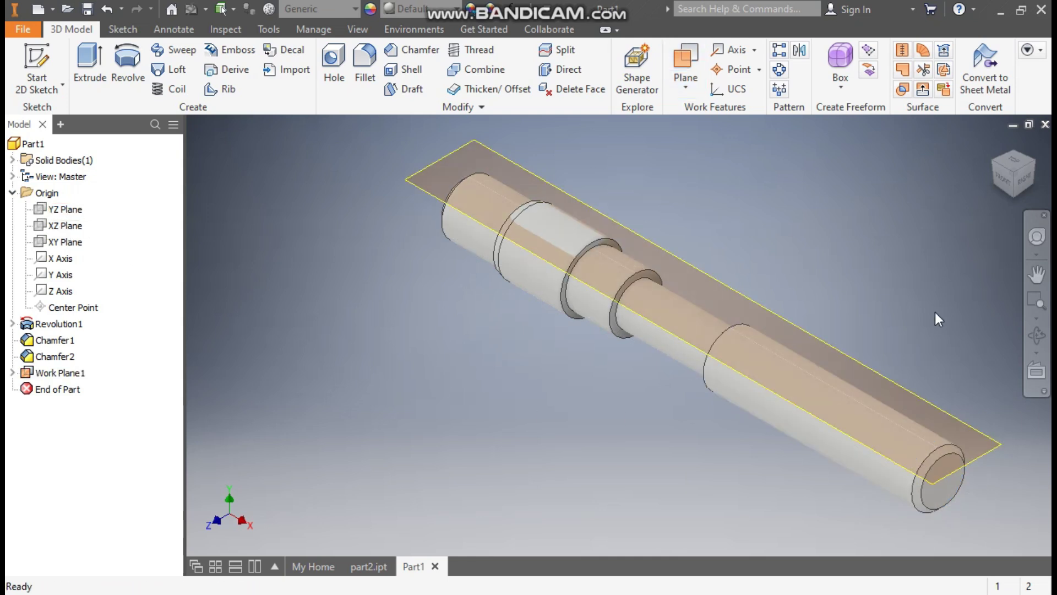
Return to the home view and start a 2D sketch on Work Plane1
left_click(991, 180)
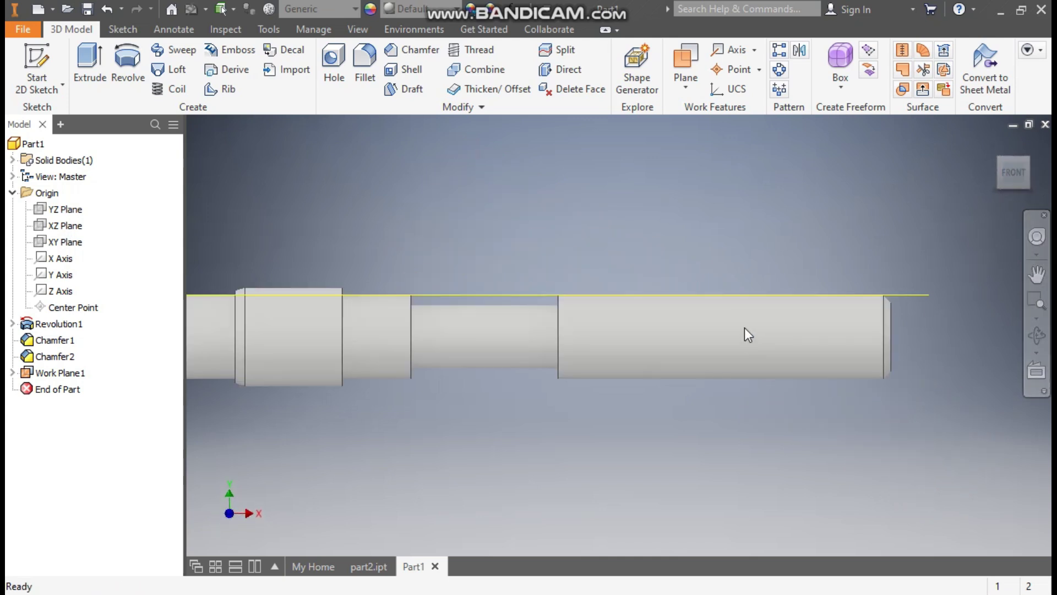
scroll(881, 297, "down", 5)
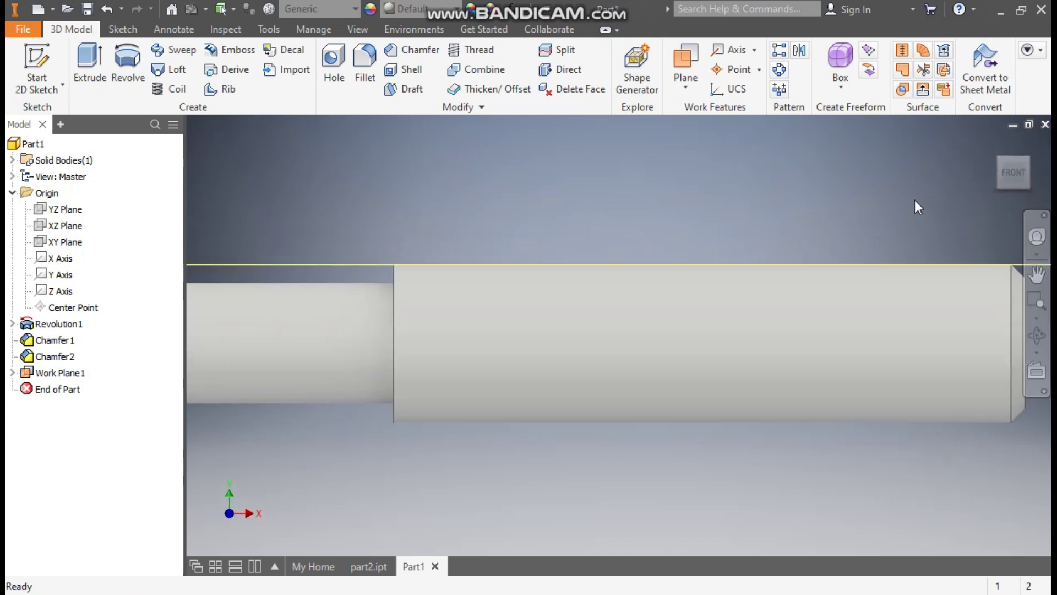
left_click(994, 144)
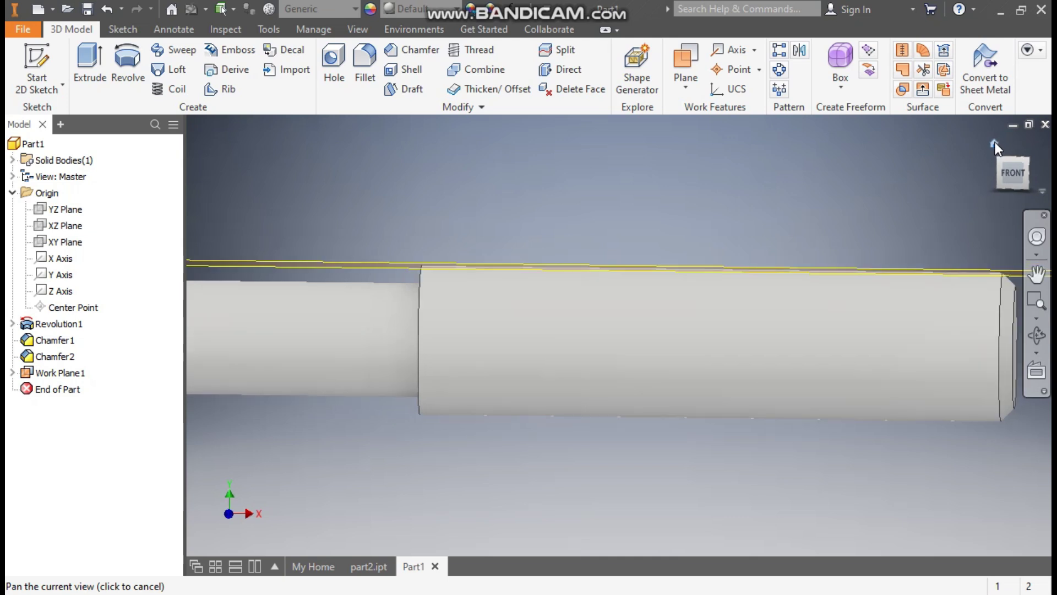
left_click(628, 270)
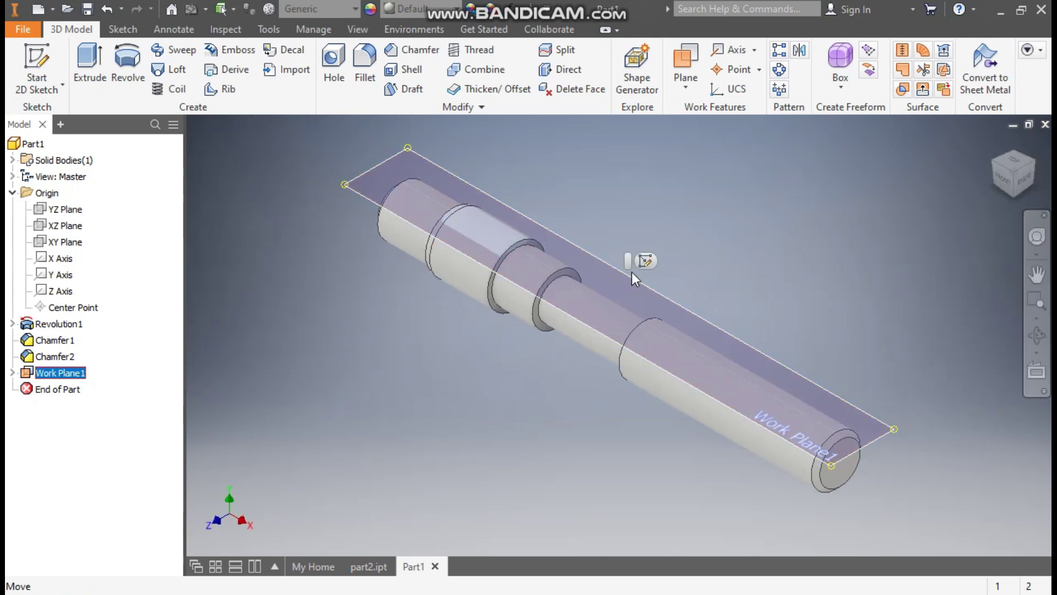
left_click(648, 263)
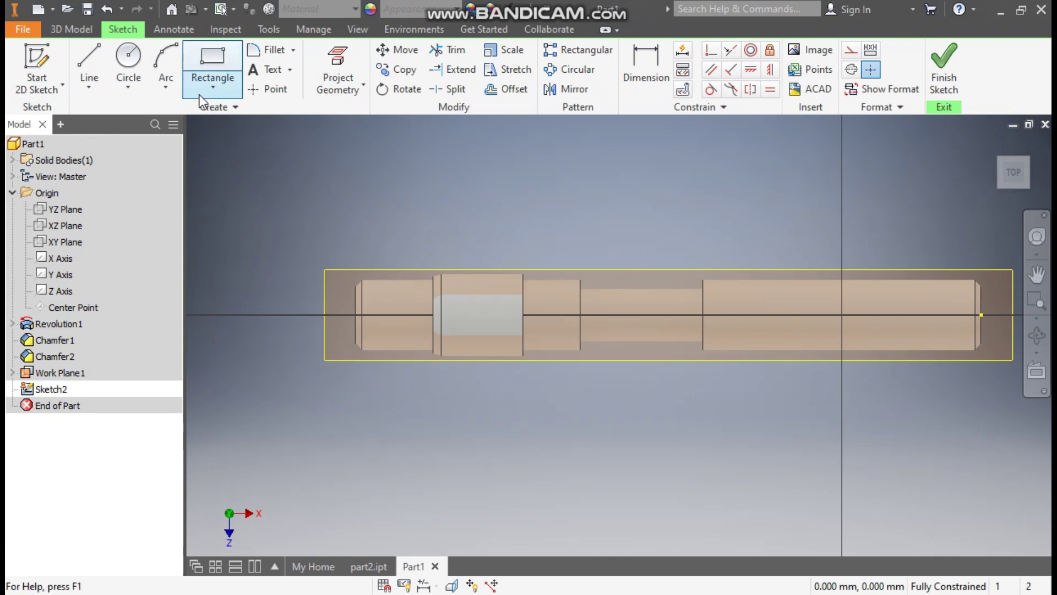
Choose Center to Center Slot and draw a first slot along the axis
left_click(204, 78)
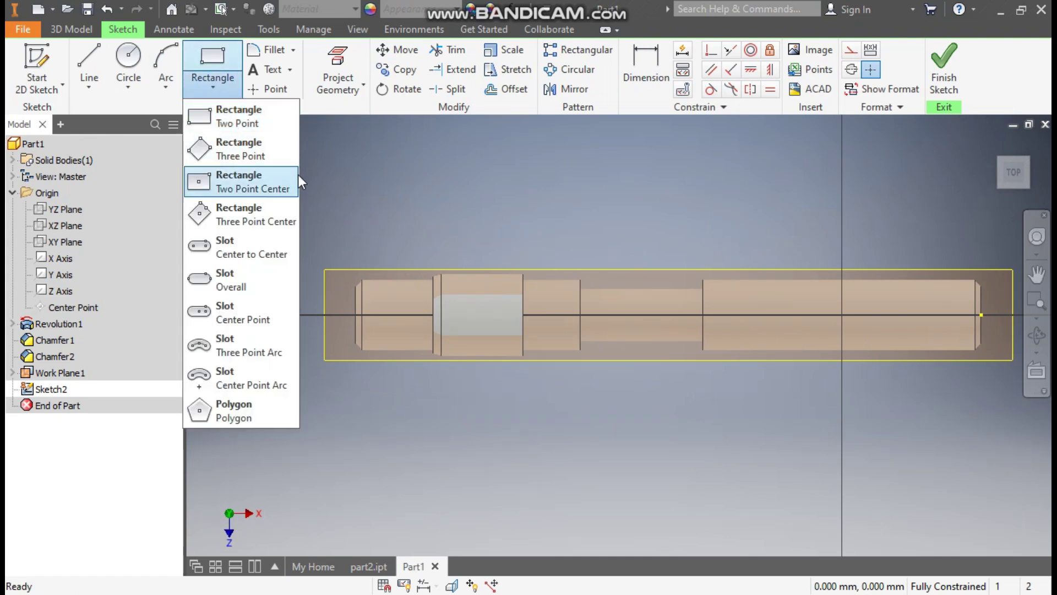
left_click(237, 249)
scroll(380, 311, "up", 5)
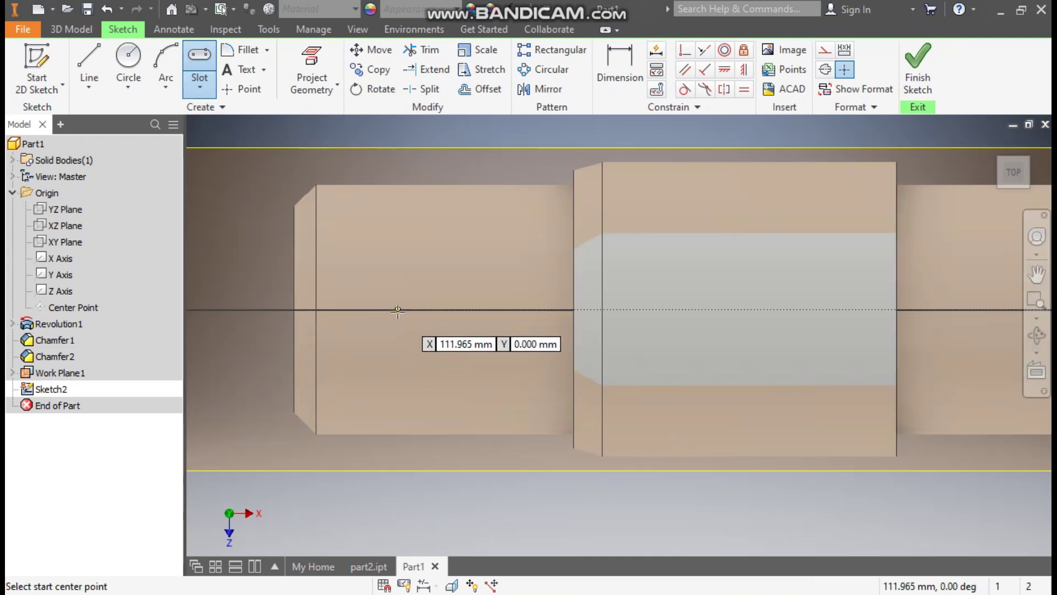
left_click(362, 309)
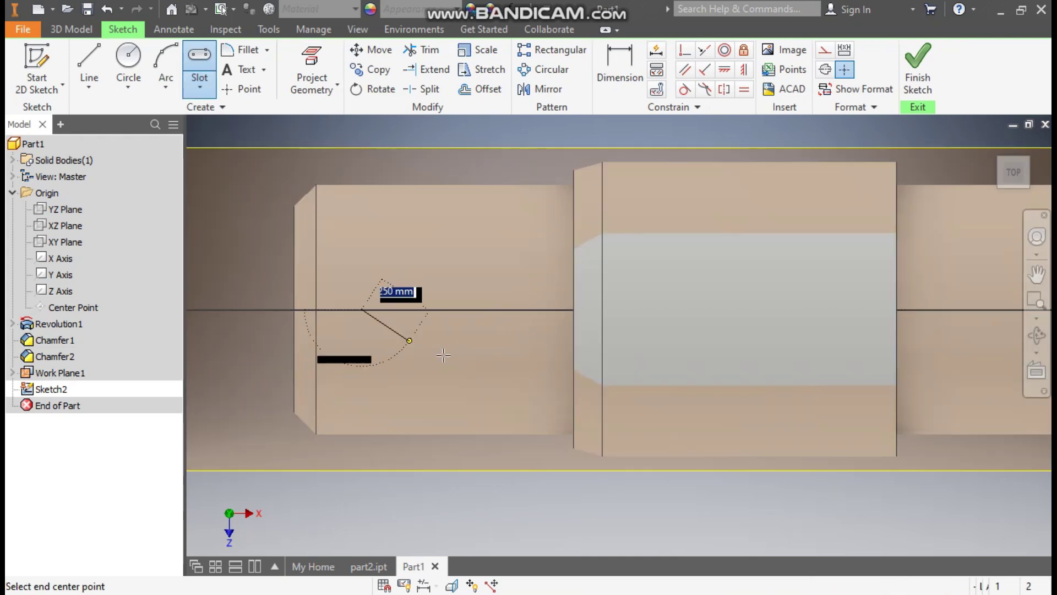
left_click(512, 310)
left_click(485, 340)
Draw the keyway slot on the shaft's end section and place its length dimension
scroll(485, 341, "down", 3)
mouse_move(716, 374)
middle_mouse_down()
mouse_move(471, 326)
mouse_move(757, 323)
middle_mouse_up()
left_click(778, 290)
left_click(827, 291)
left_click(821, 312)
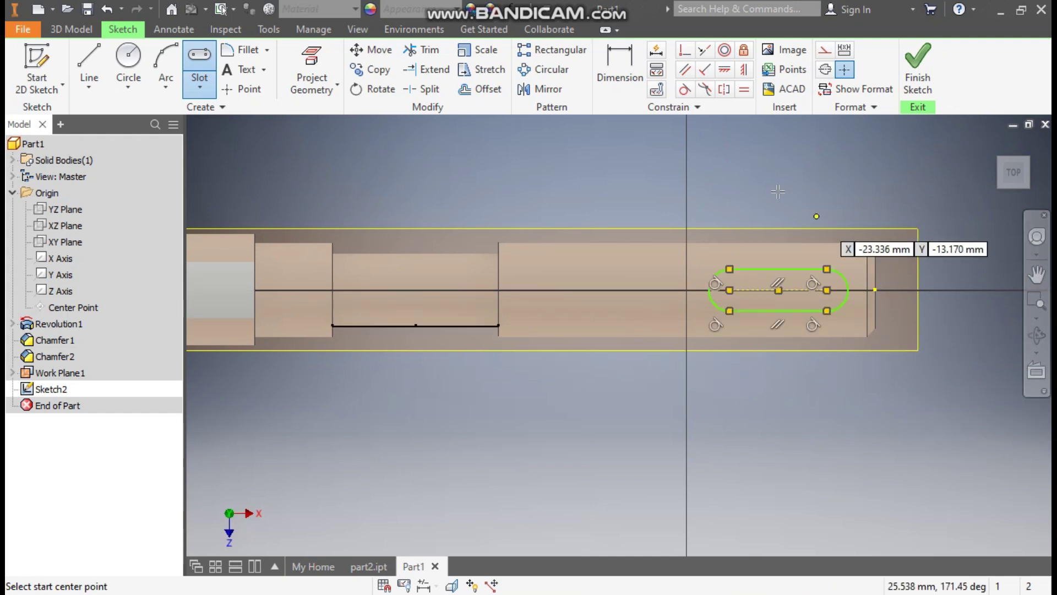
left_click(610, 65)
left_click(792, 290)
left_click(788, 192)
Set the slot length to 16 mm and its end arc radius to 3 mm
type("16")
key("Return")
left_click(832, 282)
left_click(847, 252)
type("3")
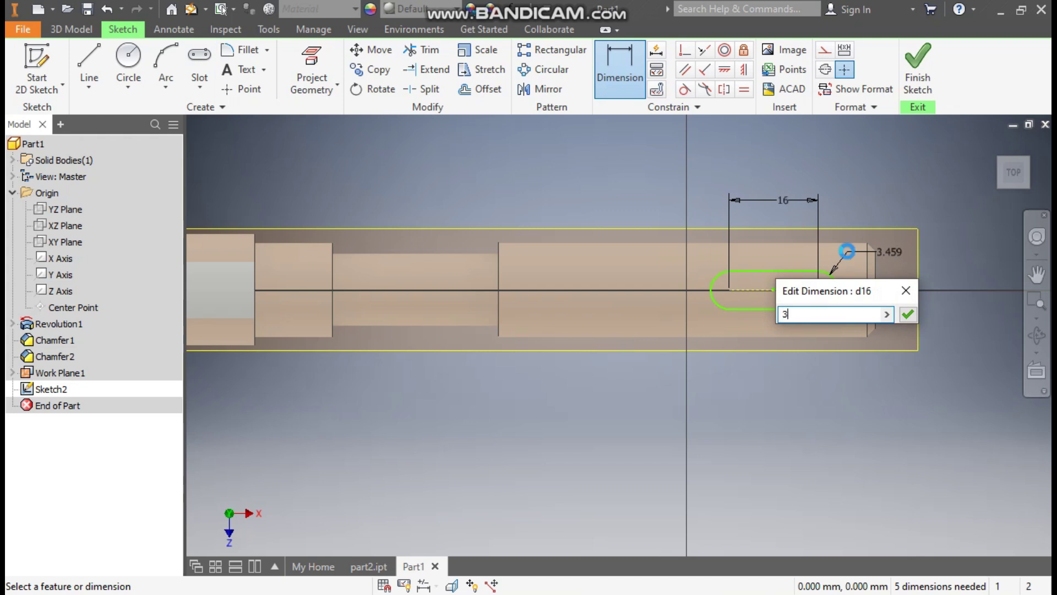
key("Return")
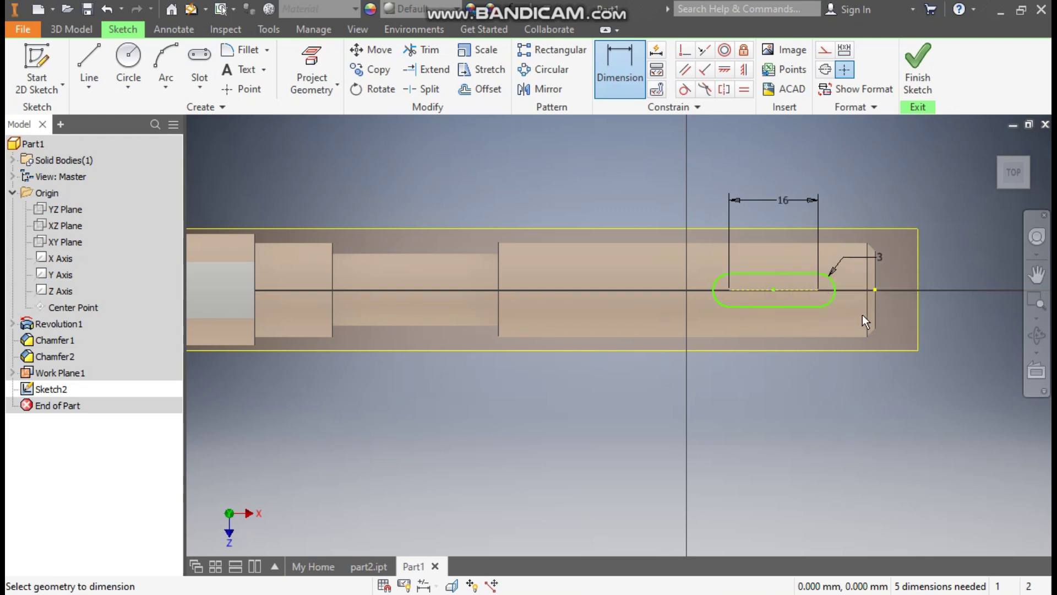
Place the slot's end centre 8 mm from the shaft end
left_click(818, 289)
left_click(875, 289)
left_click(861, 395)
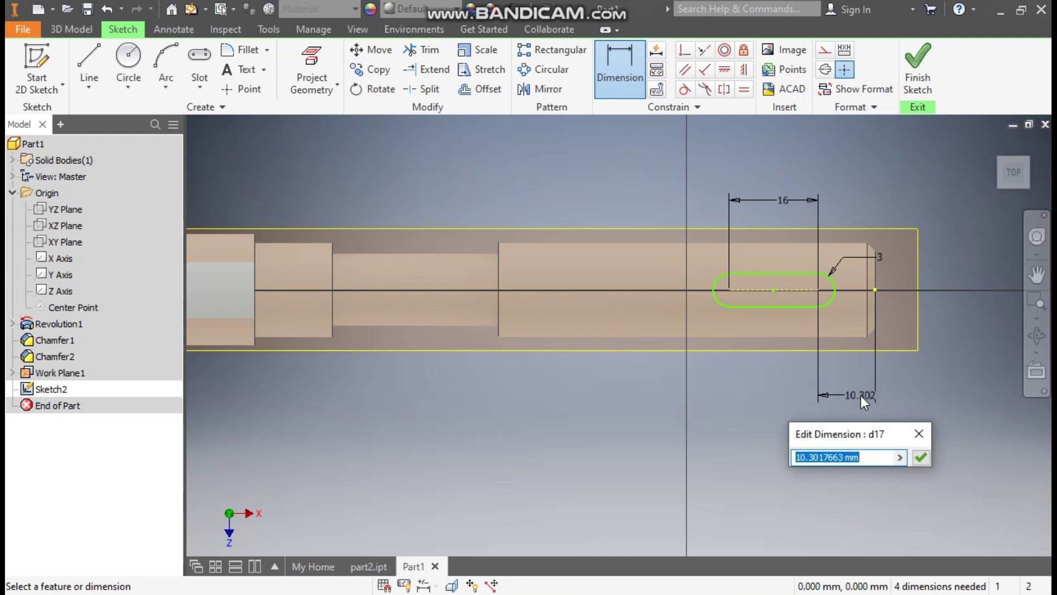
type("8")
key("Return")
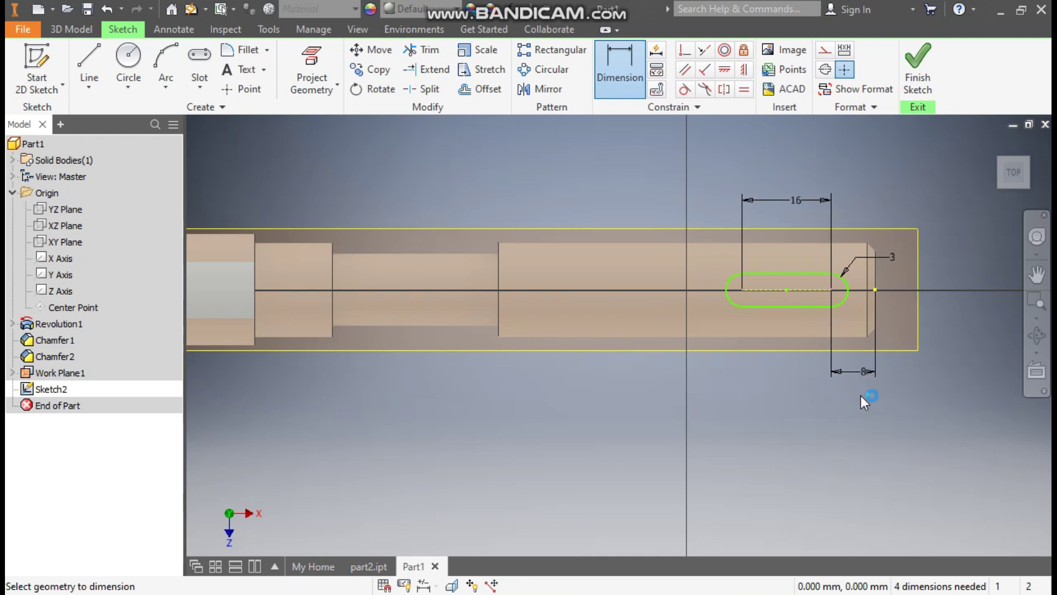
Constrain the slot's end centre horizontal with the shaft end point
left_click(728, 77)
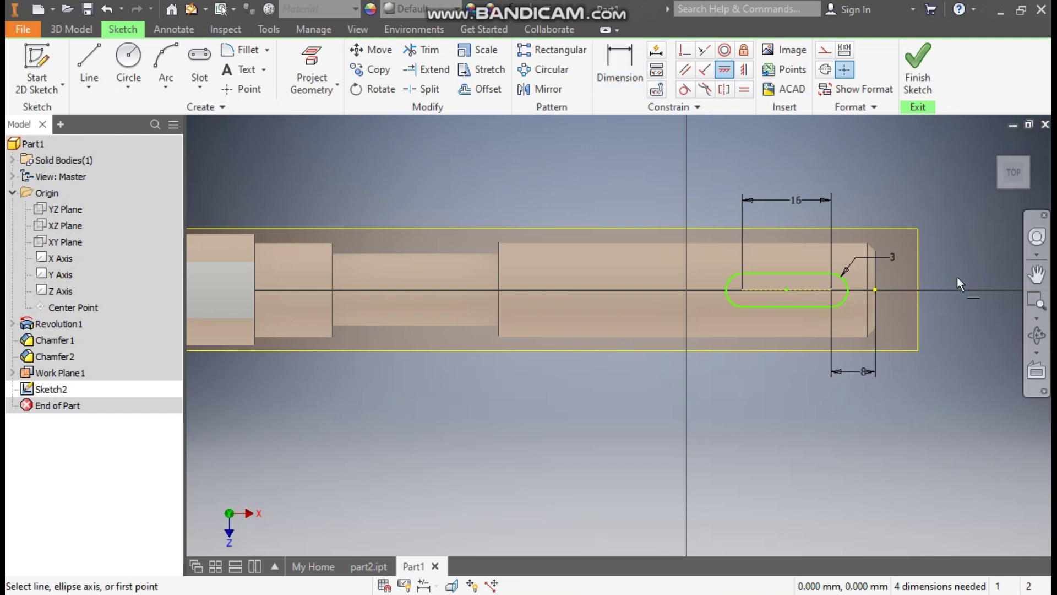
left_click(875, 290)
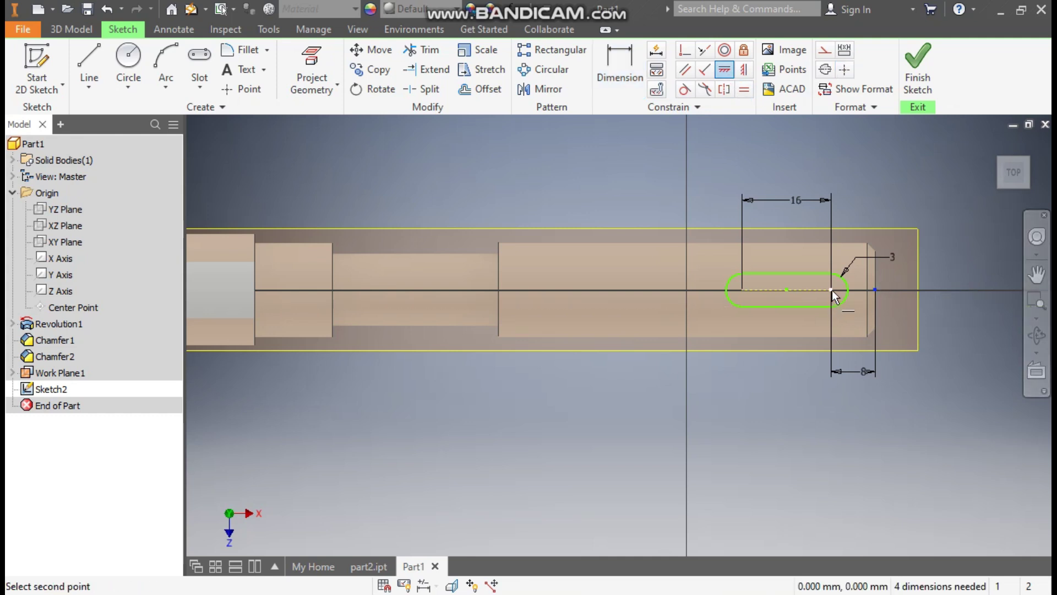
left_click(831, 290)
Align the left slot's arc centre horizontally and dimension it 5 mm from the left chamfer edge
left_click(877, 290)
scroll(568, 231, "up", 1)
left_click_drag(568, 231, 689, 235)
scroll(497, 279, "down", 3)
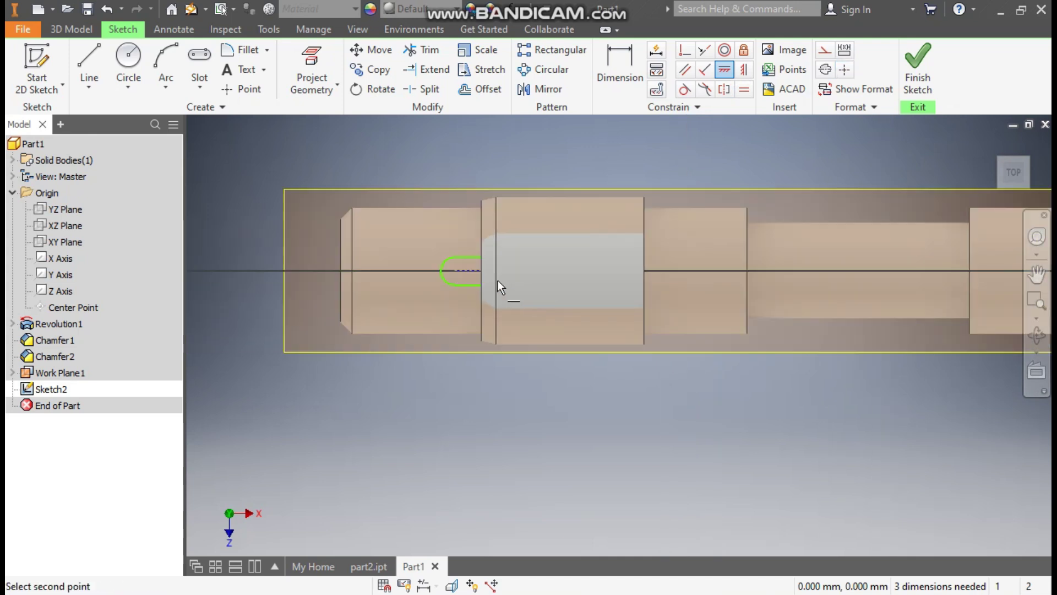
left_click(457, 272)
left_click(619, 64)
left_click(456, 272)
left_click(340, 278)
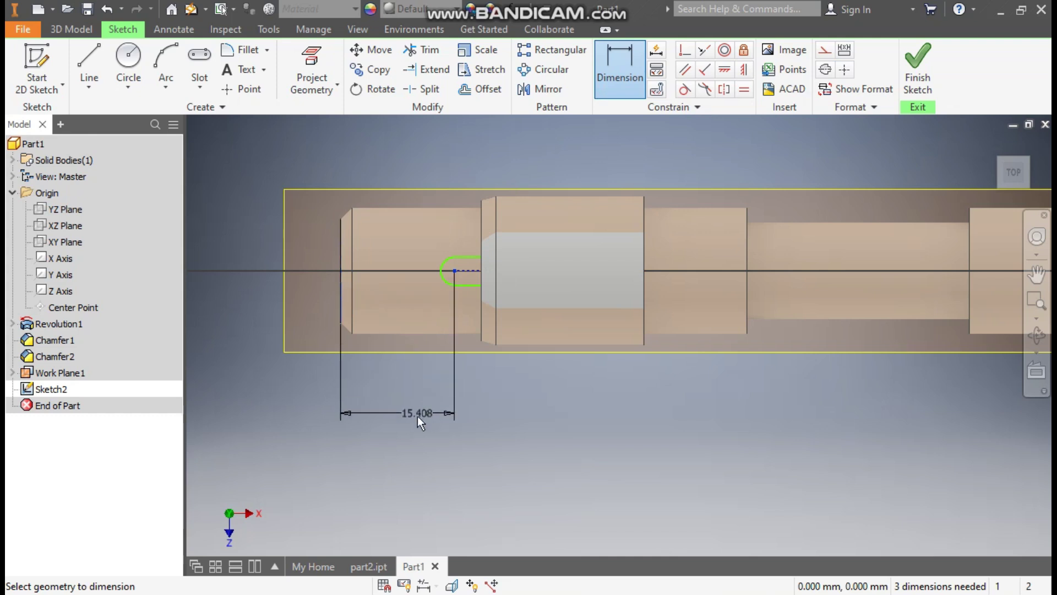
left_click(418, 415)
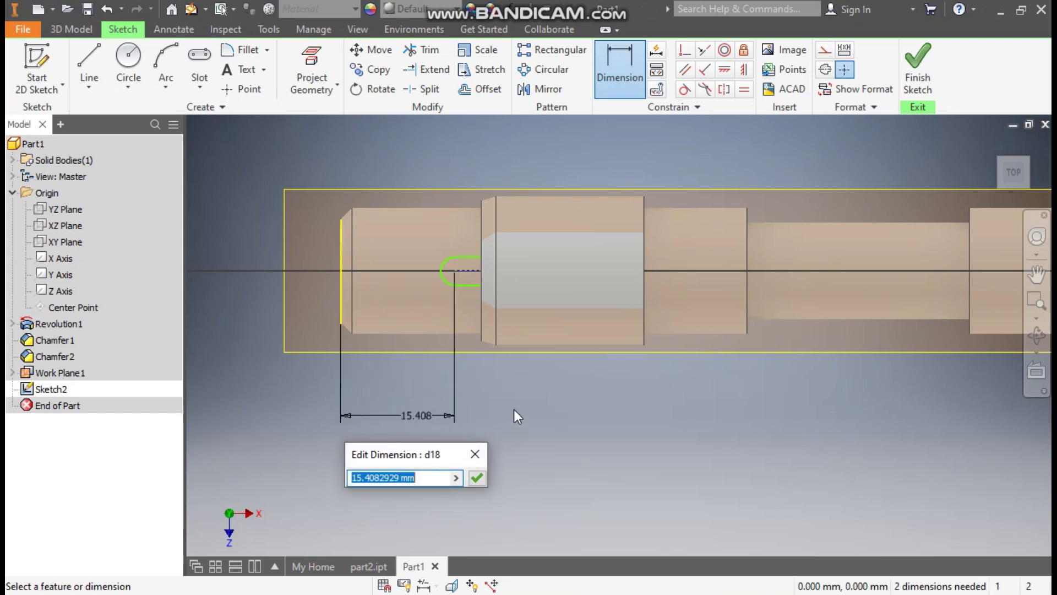
type("5")
key("Return")
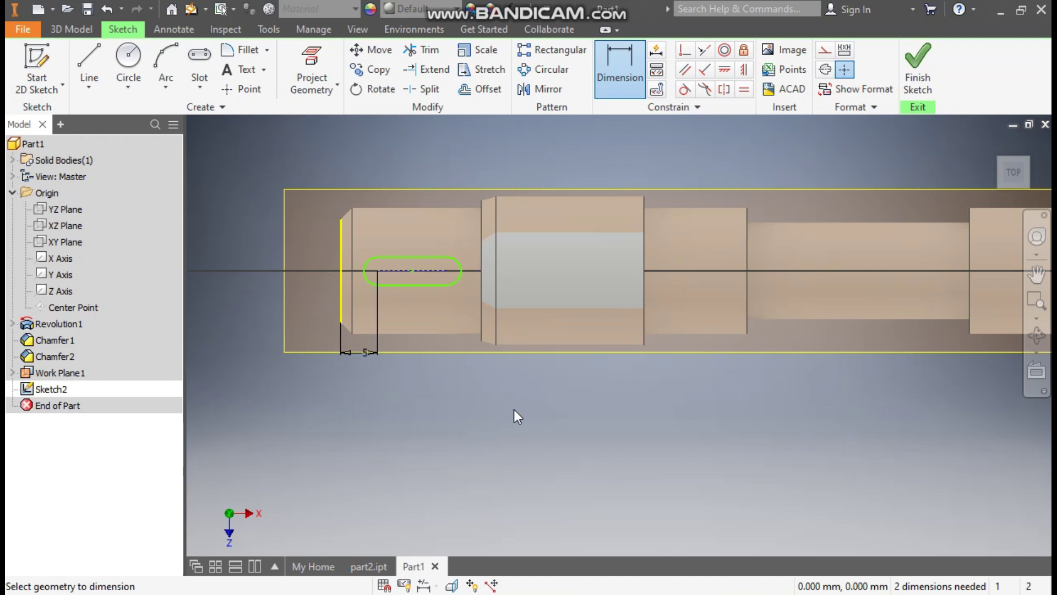
Dimension the left slot's length to 9 mm and its end arc radius to 2.5 mm
left_click(431, 267)
left_click(423, 235)
type("9")
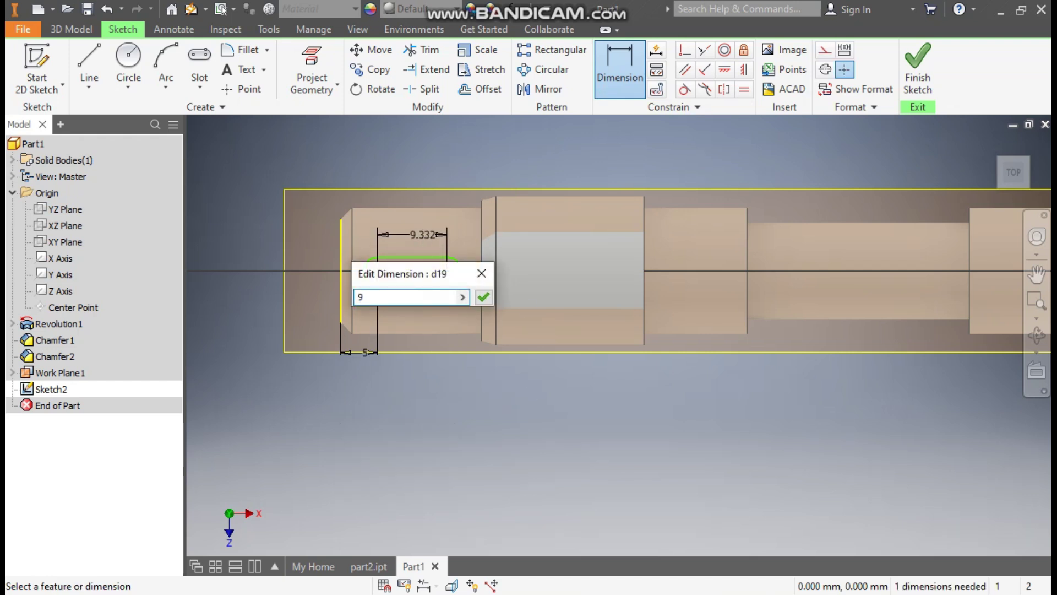
key("Return")
left_click(458, 261)
left_click(464, 240)
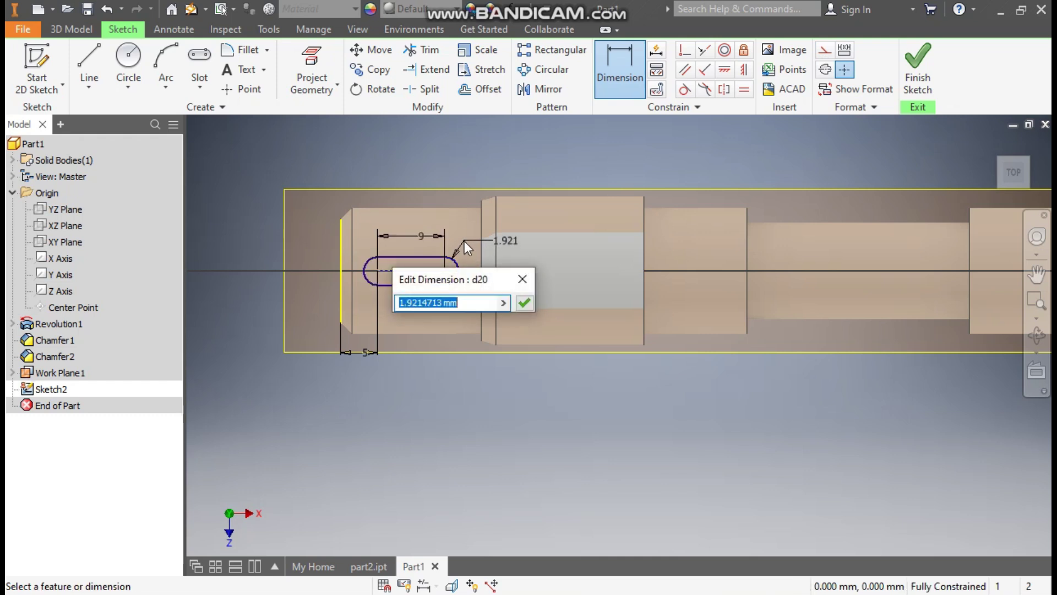
type("2.5")
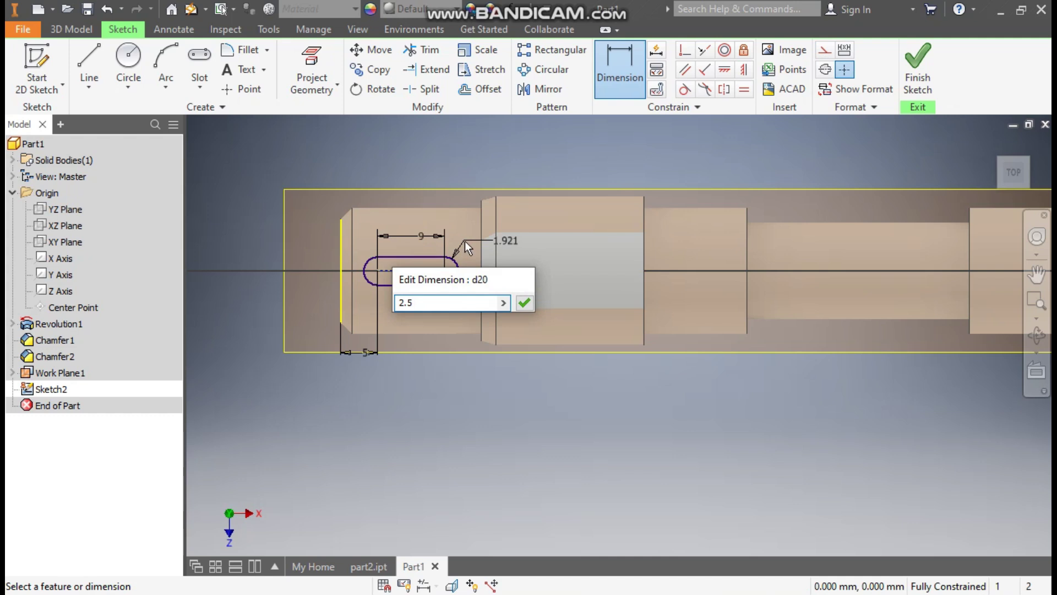
key("Return")
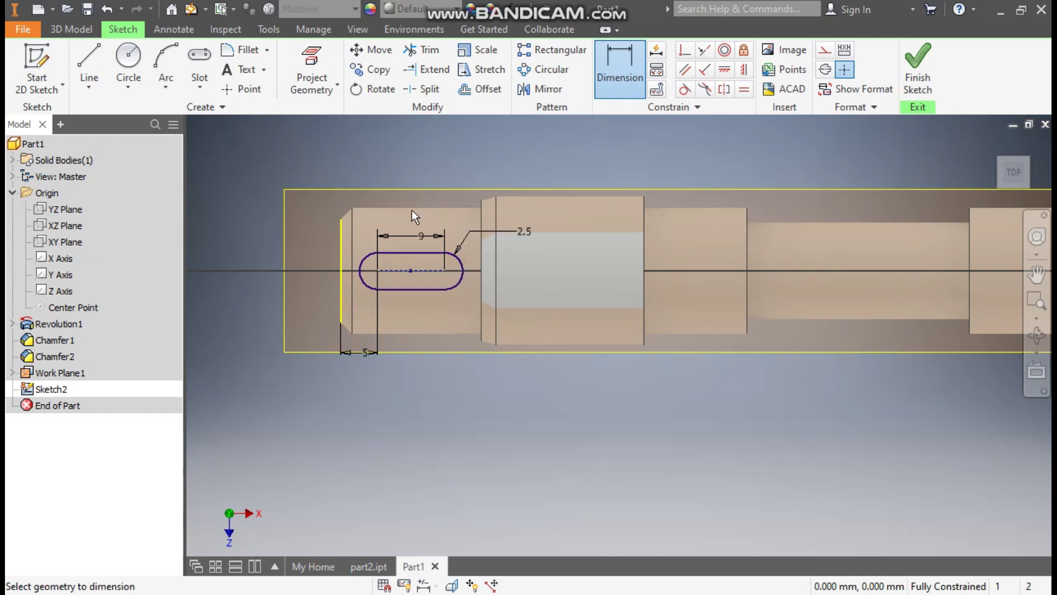
scroll(412, 210, "down", 2)
middle_click_drag(412, 210, 377, 257)
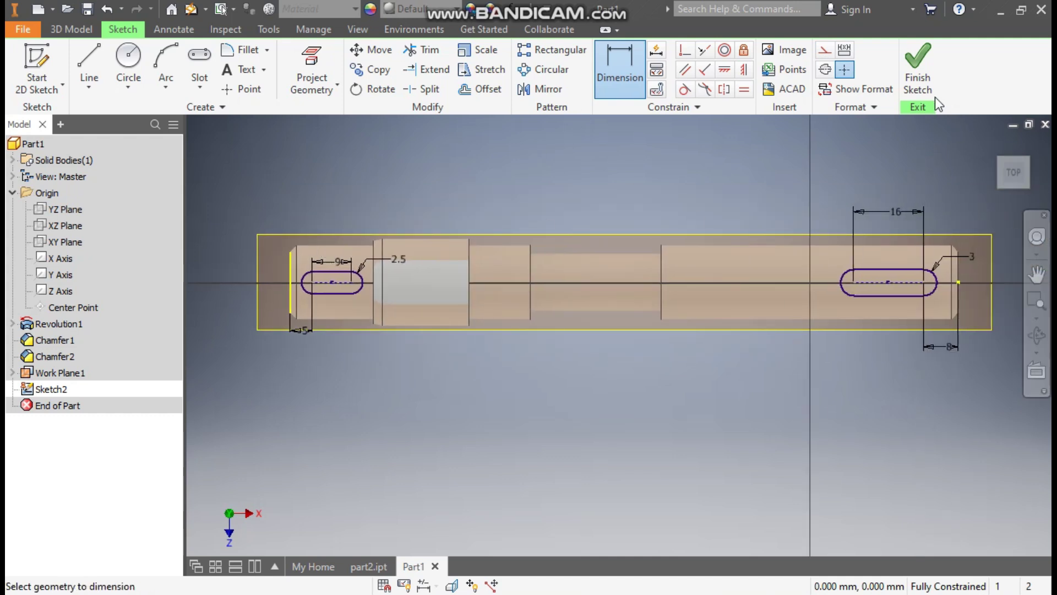
Finish the slot sketch and extrude with both slot profiles selected
left_click(921, 66)
key("e")
left_click(441, 193)
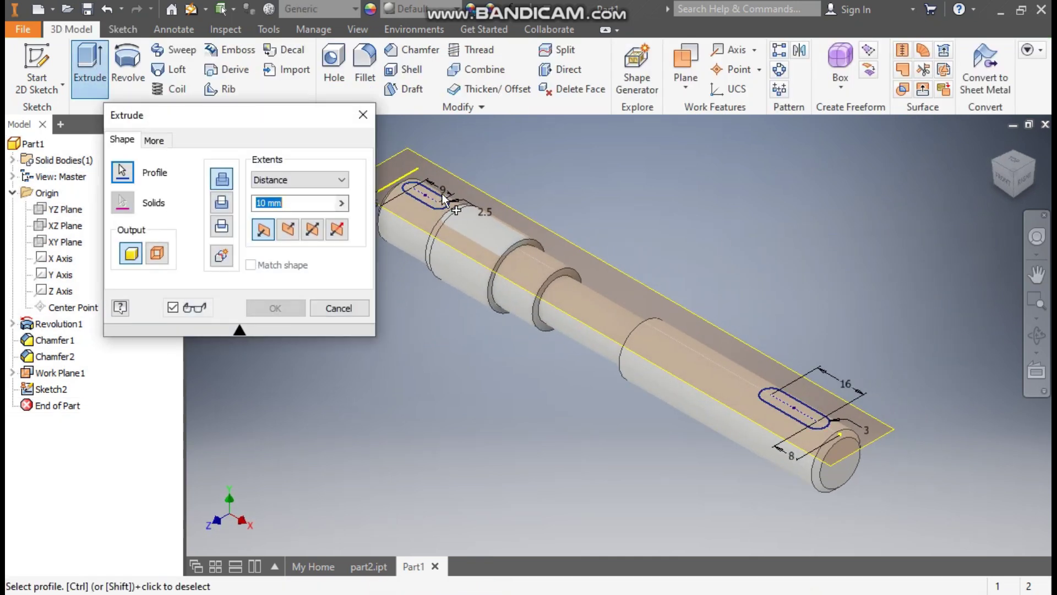
left_click(811, 407)
middle_click_drag(665, 249, 731, 243)
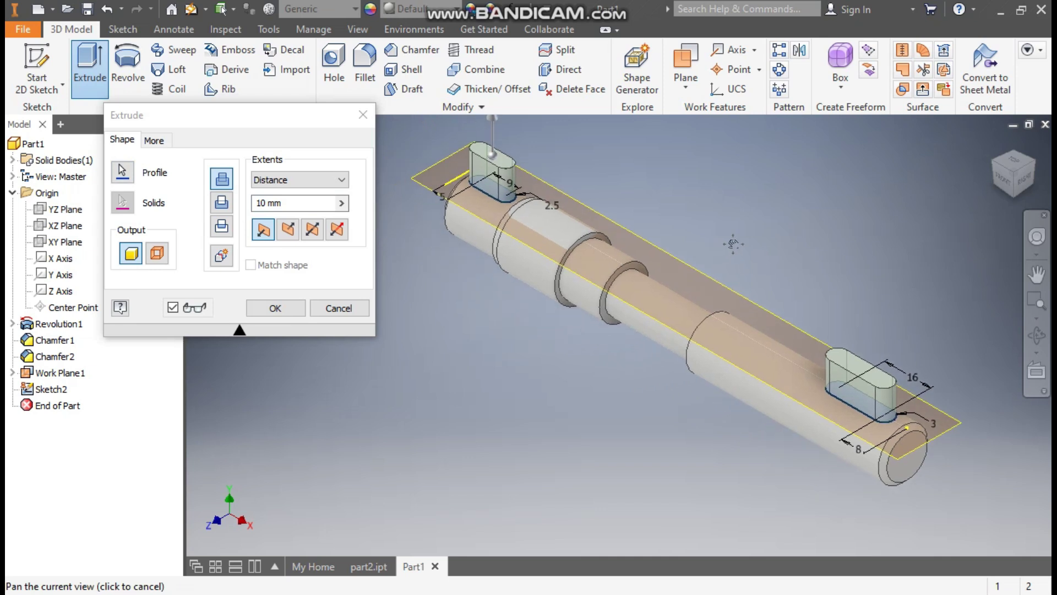
Flip the extrusion into the shaft as a Cut, 3 mm deep, and apply it
left_click(287, 230)
double_click(273, 203)
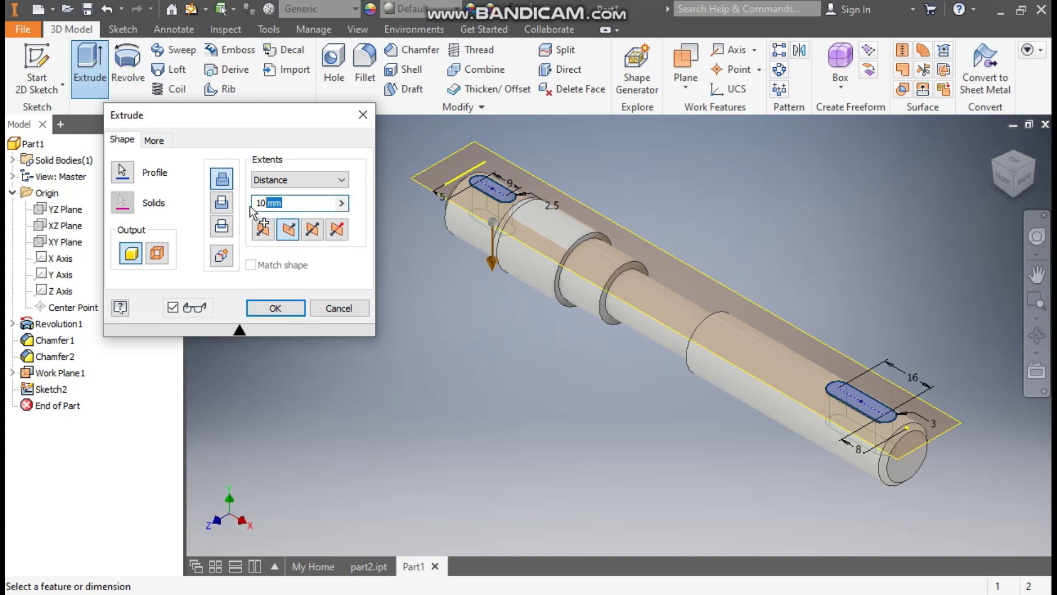
type("3")
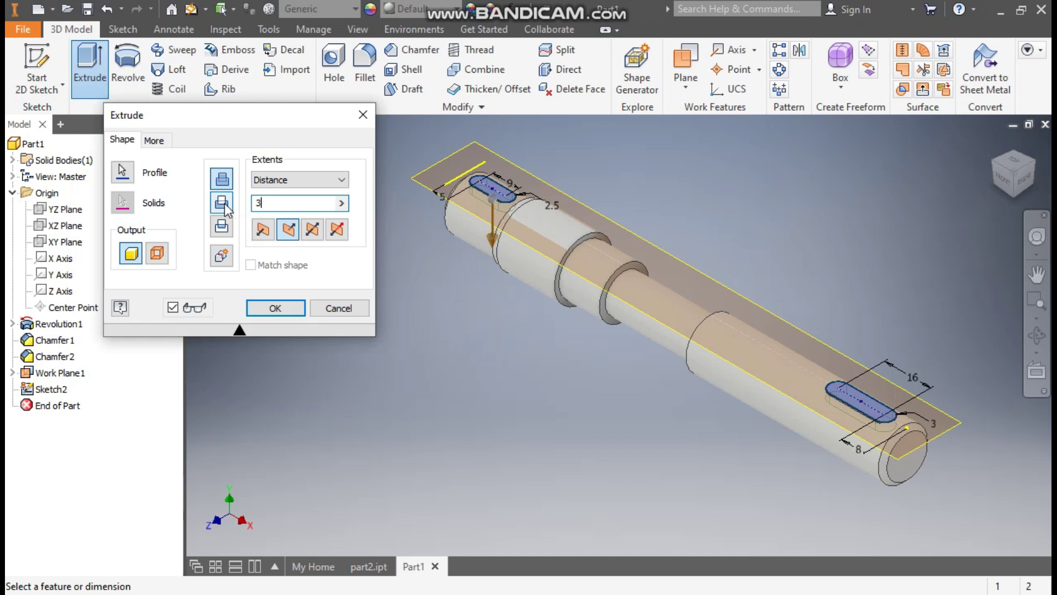
left_click(221, 202)
left_click(1037, 273)
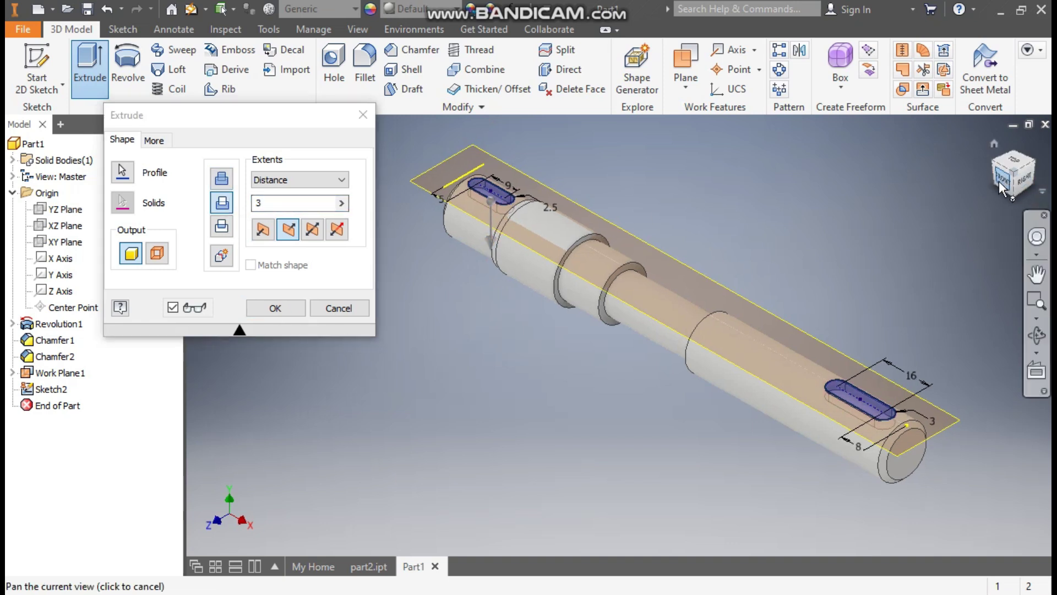
left_click(1001, 180)
scroll(421, 365, "up", 5)
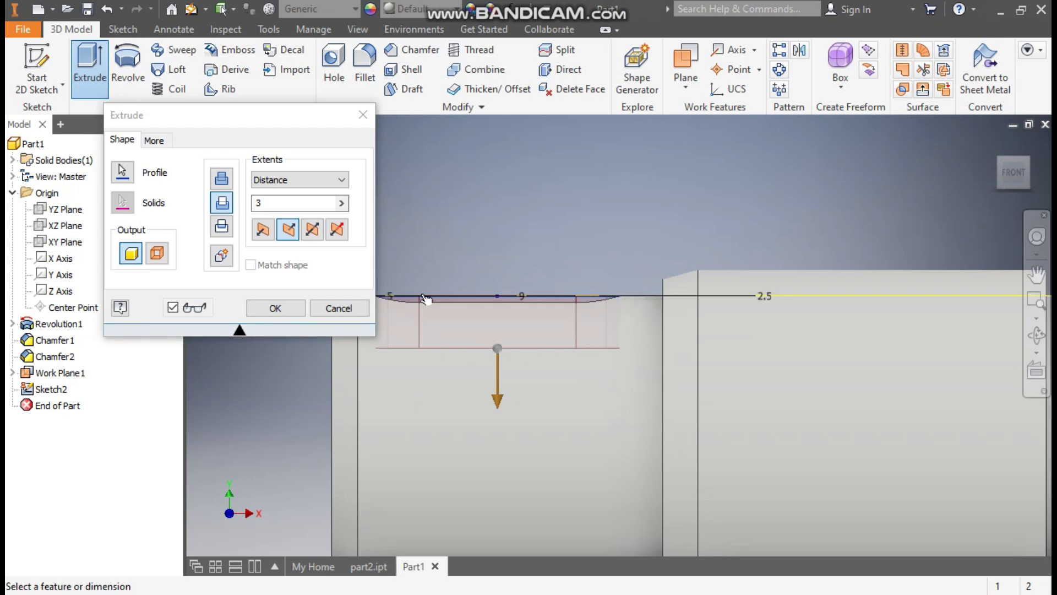
scroll(477, 297, "down", 5)
scroll(617, 302, "up", 4)
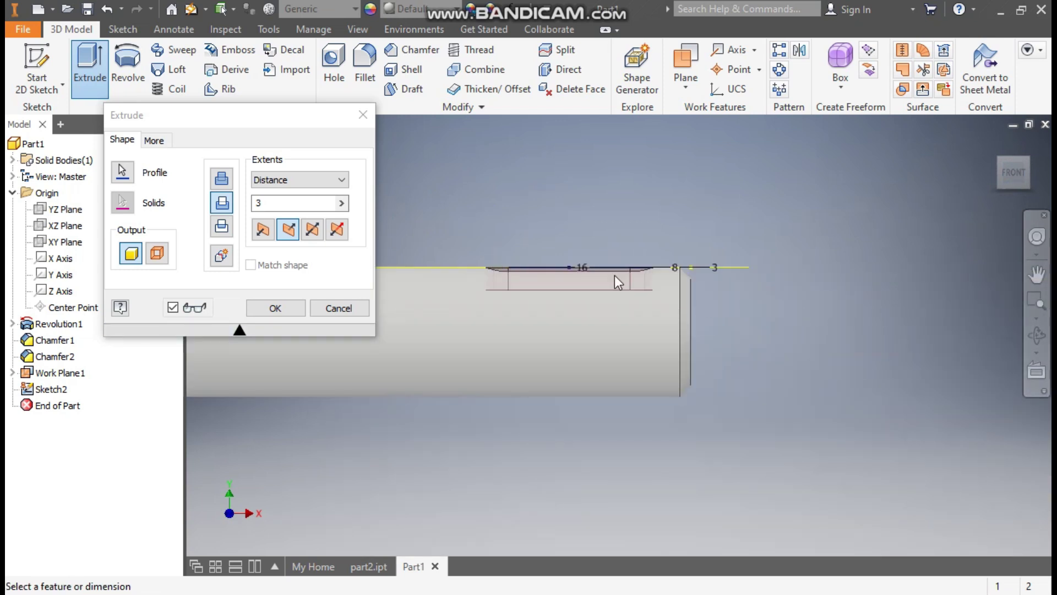
left_click(261, 310)
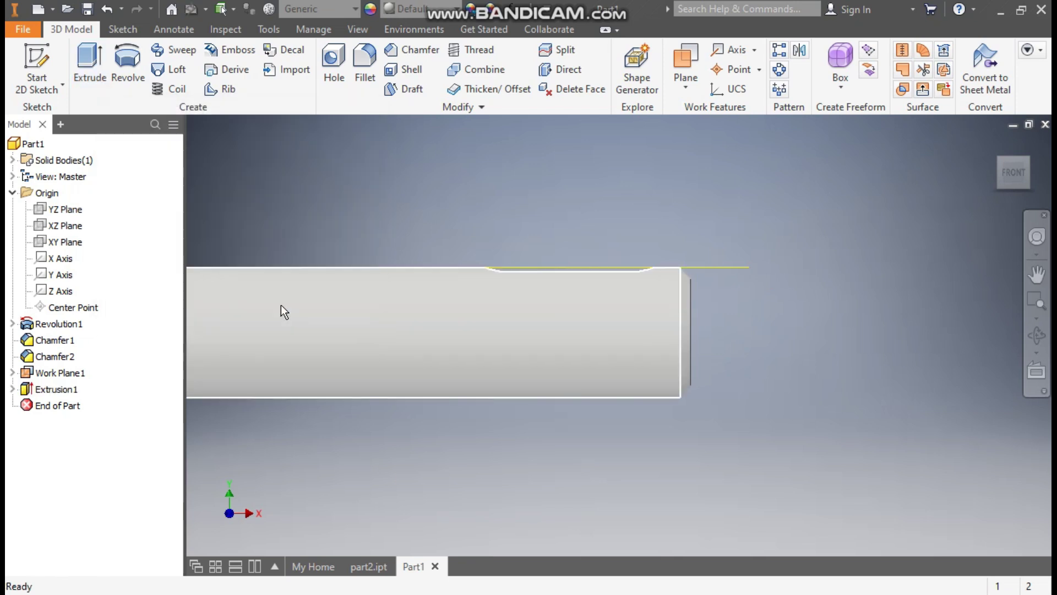
Turn off Work Plane1's visibility from the home view so only the slotted shaft shows
left_click(994, 144)
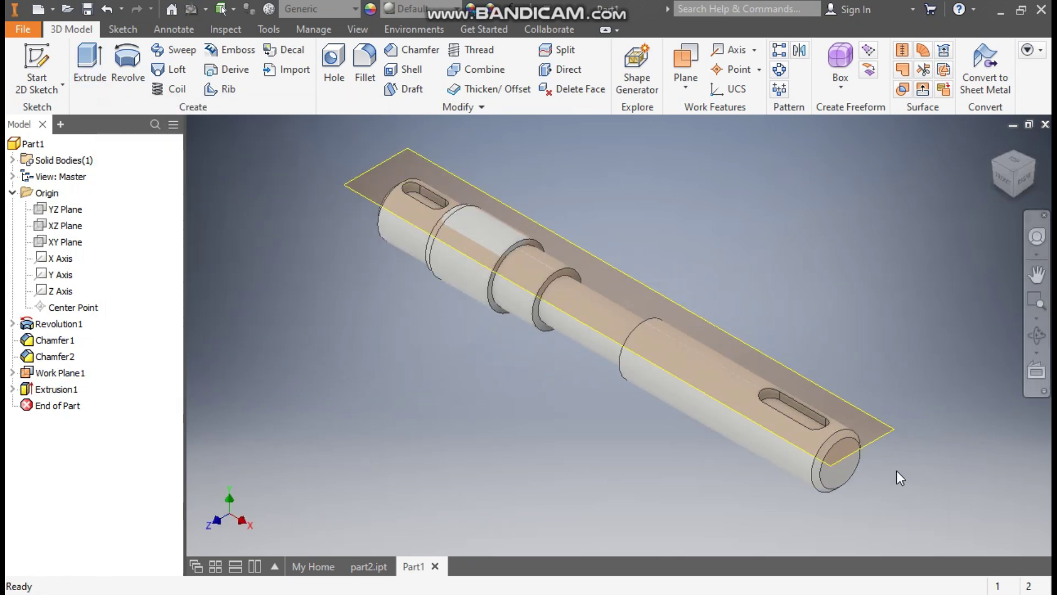
left_click(564, 235)
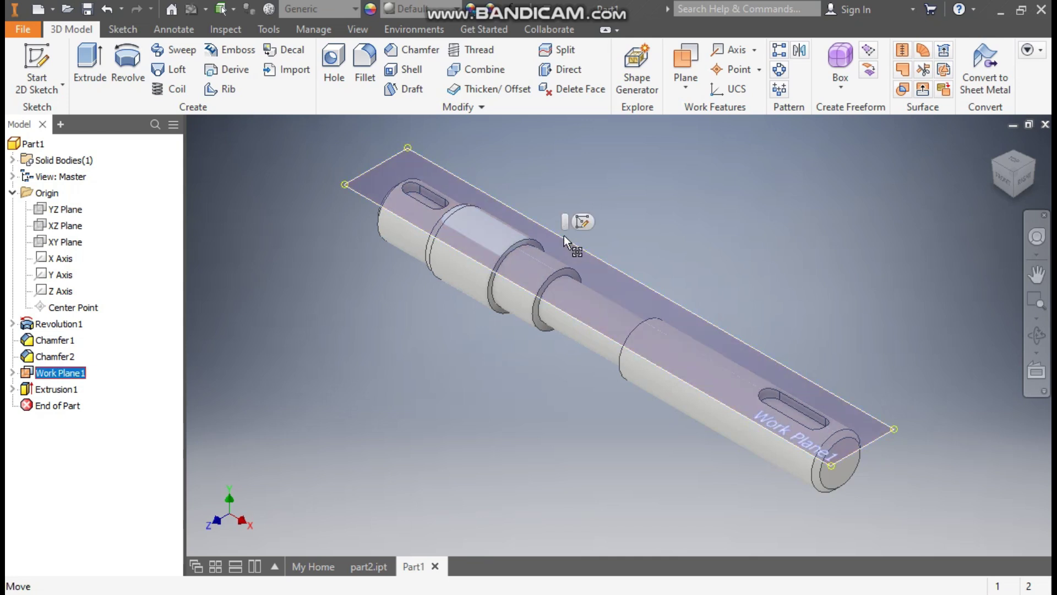
right_click(564, 234)
left_click(586, 226)
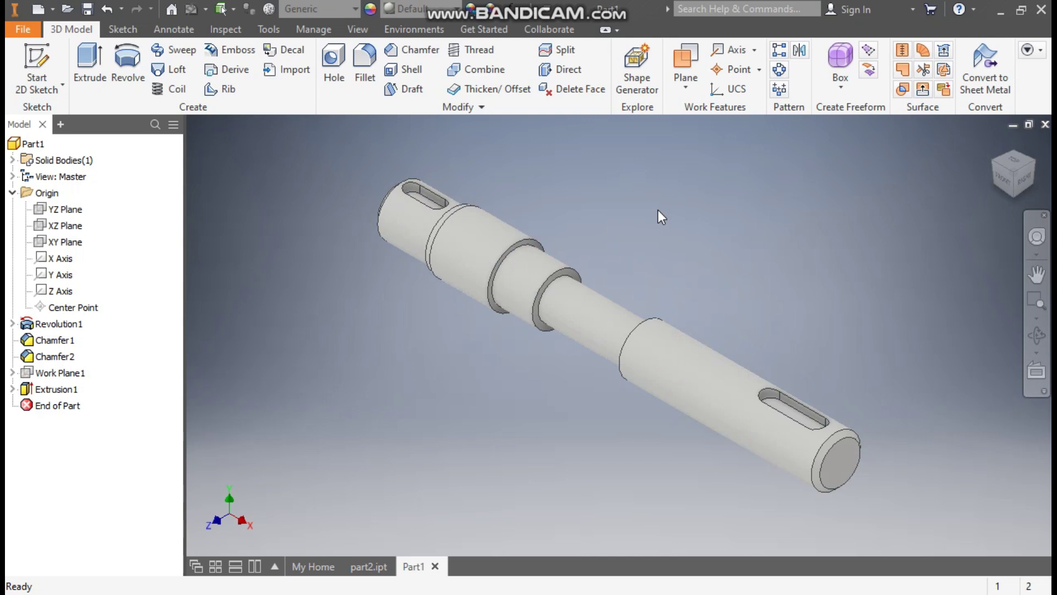
left_click(844, 458)
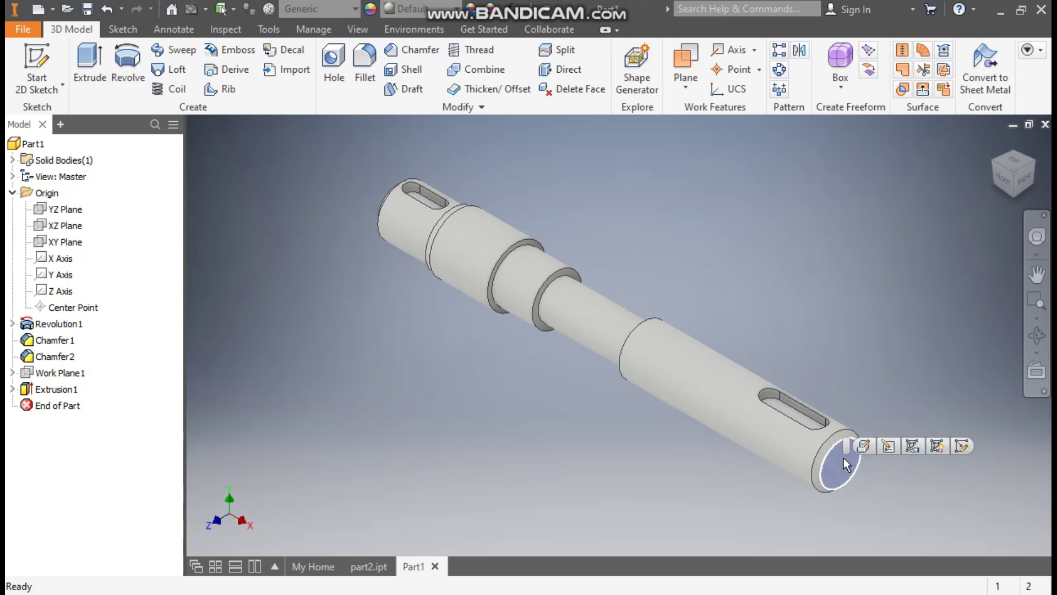
Create Sketch3 on the shaft's right end face with one point at its centre
left_click(960, 447)
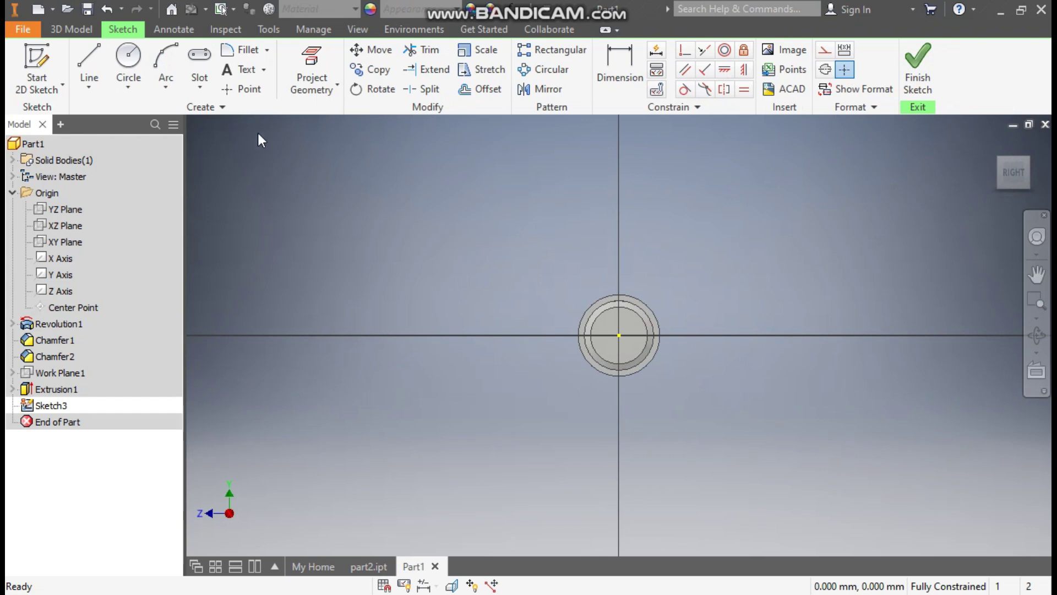
left_click(250, 89)
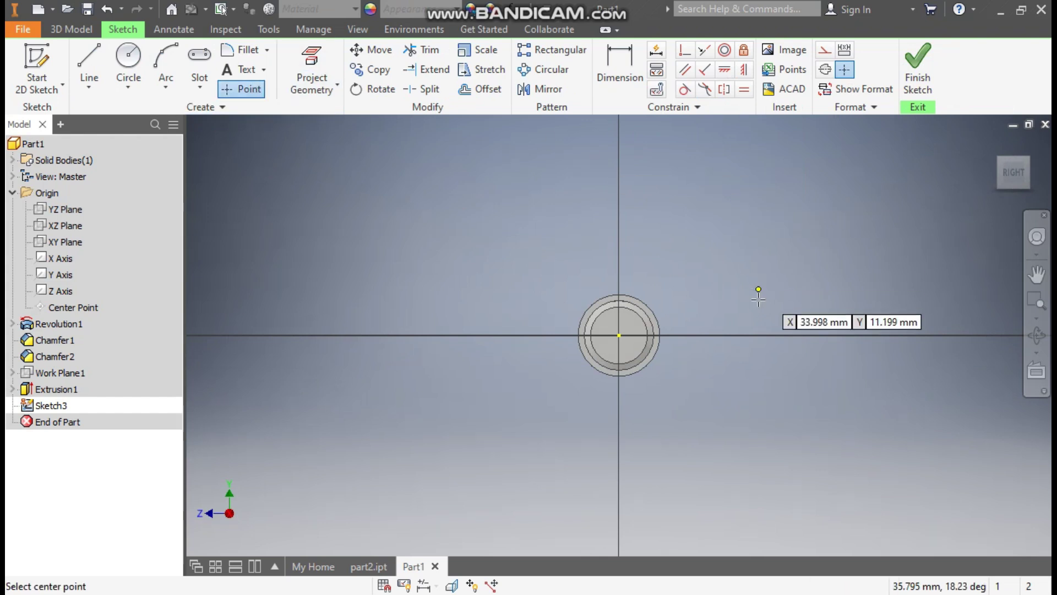
left_click(619, 335)
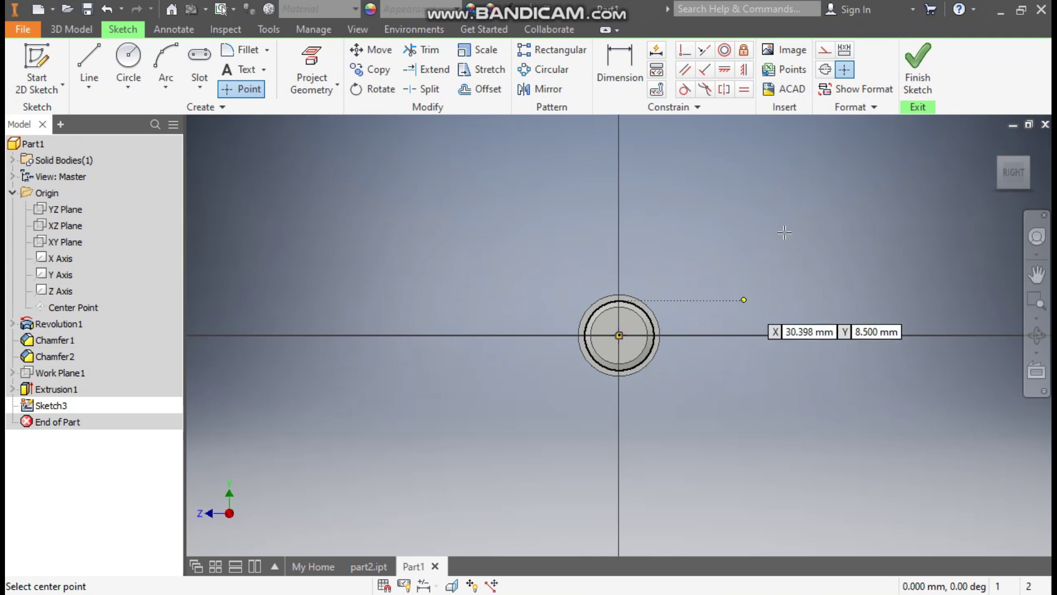
left_click(911, 64)
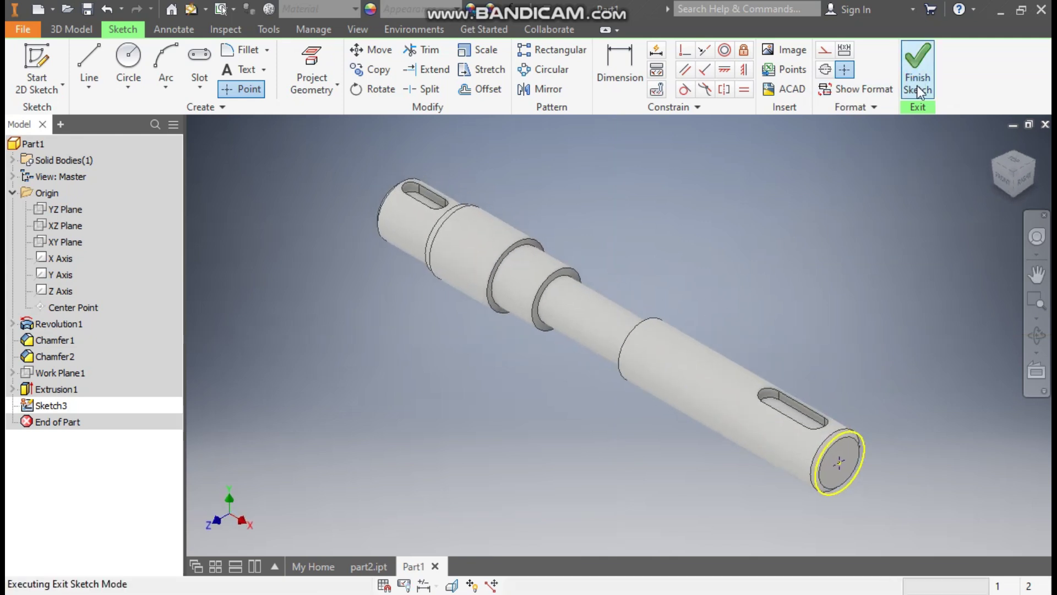
Make the hole a countersunk tapped hole with ISO Metric profile thread, size M6x1
left_click(333, 70)
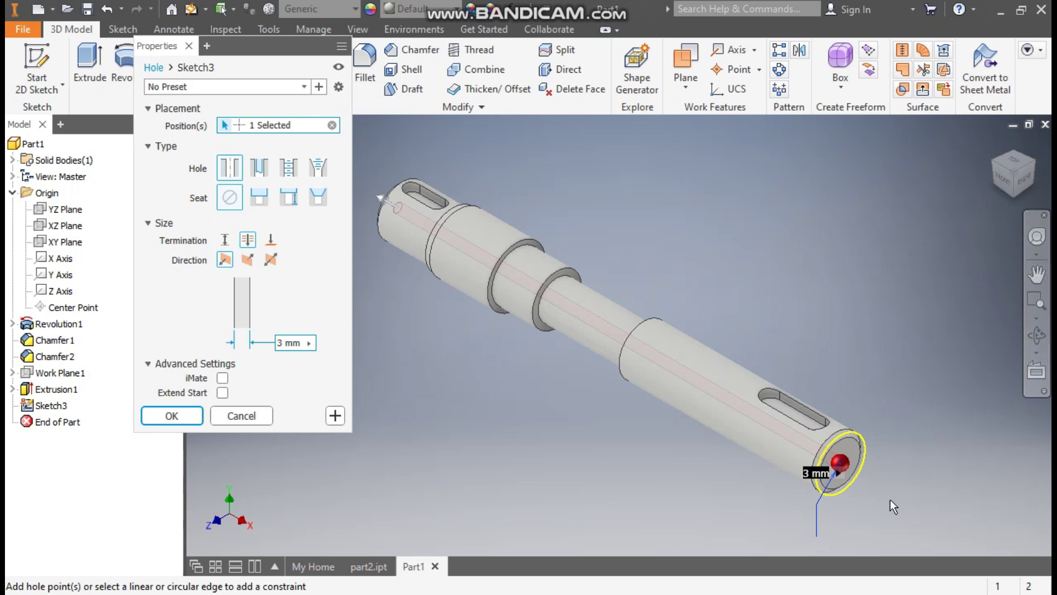
scroll(867, 505, "up", 3)
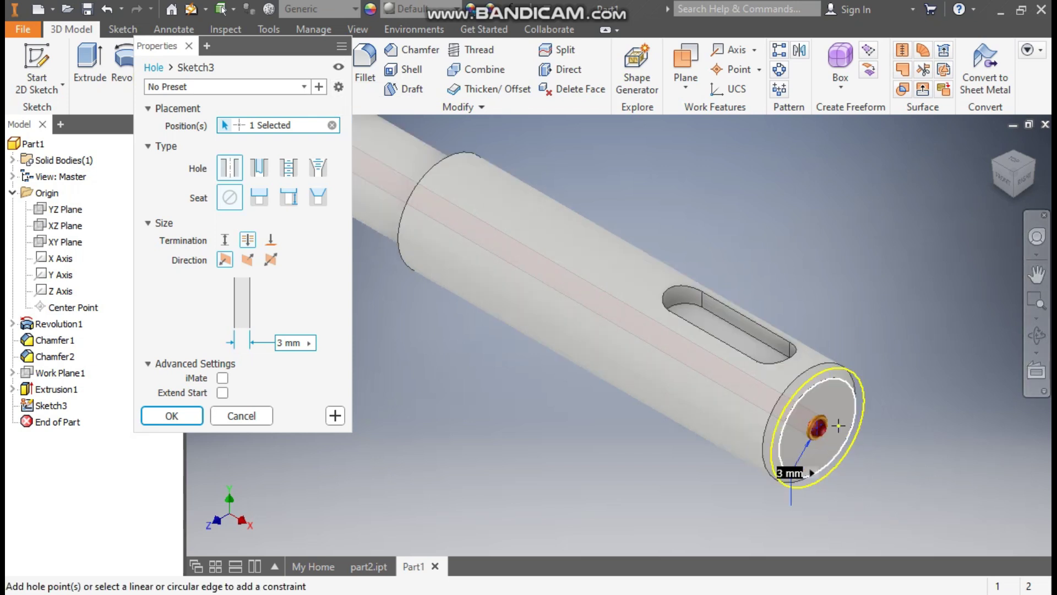
left_click(290, 170)
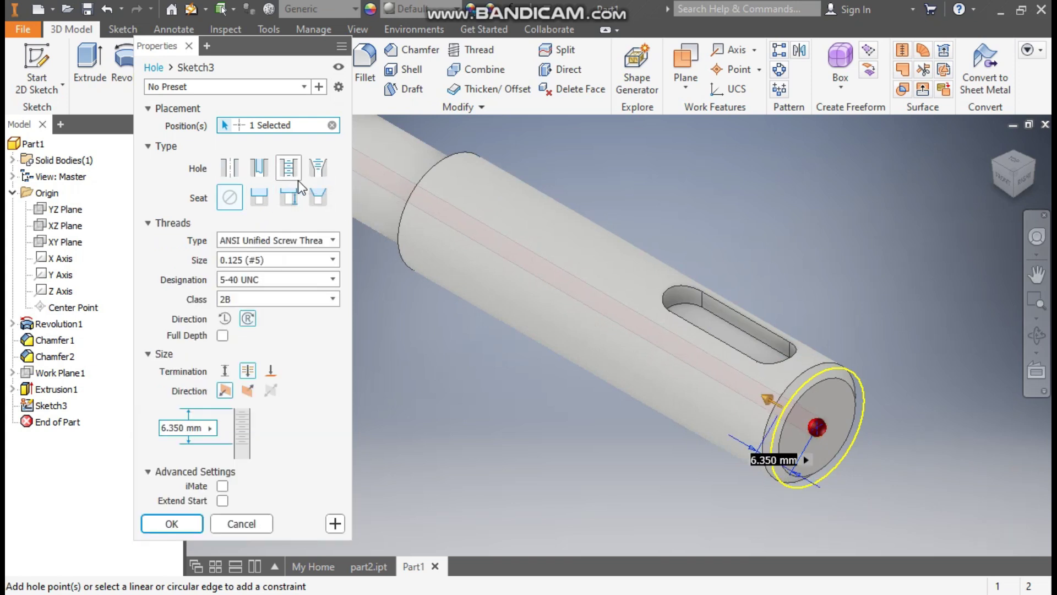
left_click(320, 198)
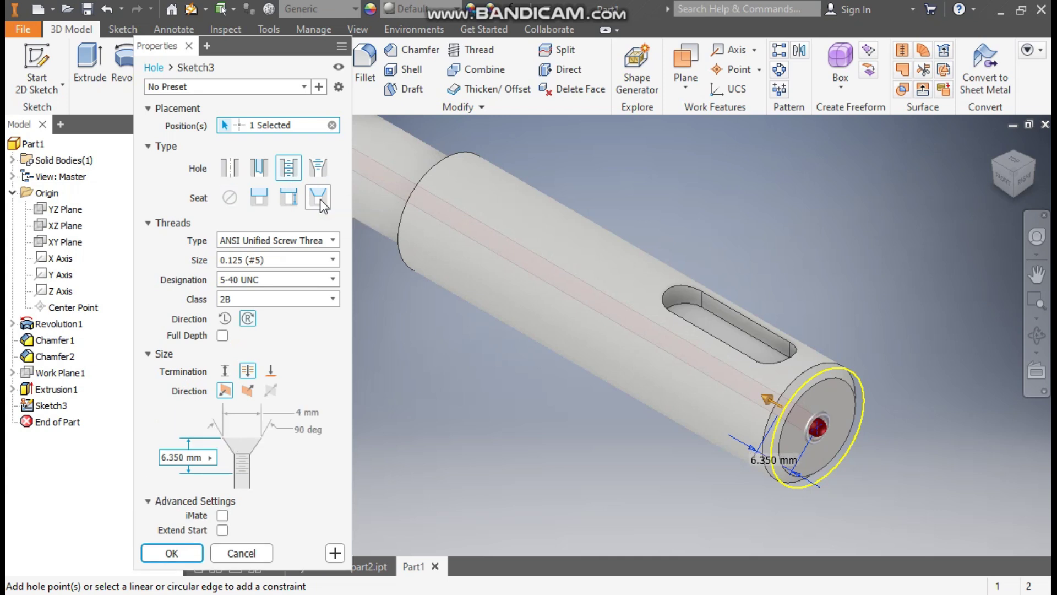
left_click(289, 239)
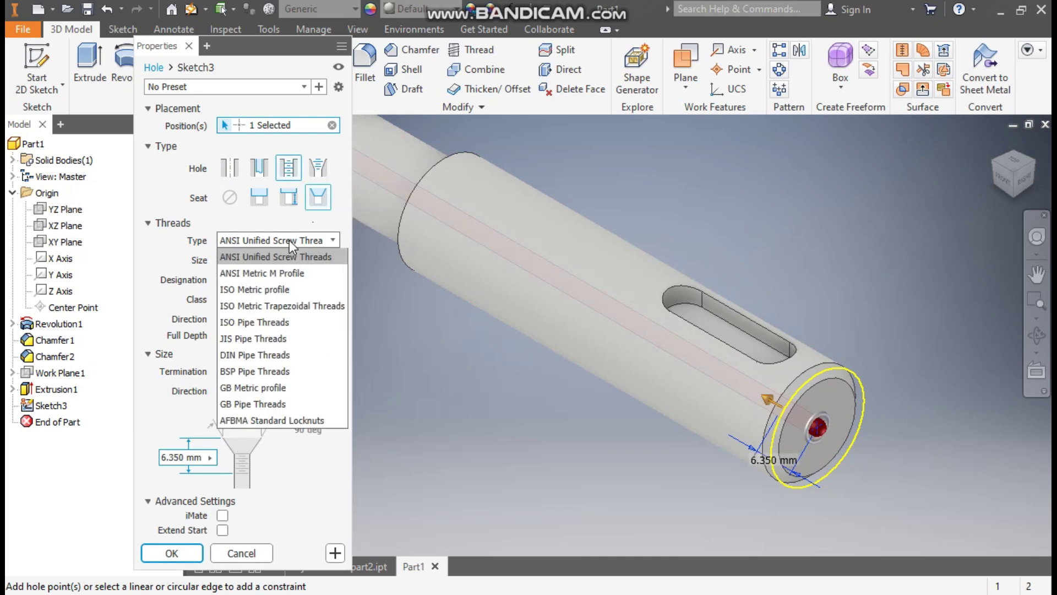
left_click(273, 291)
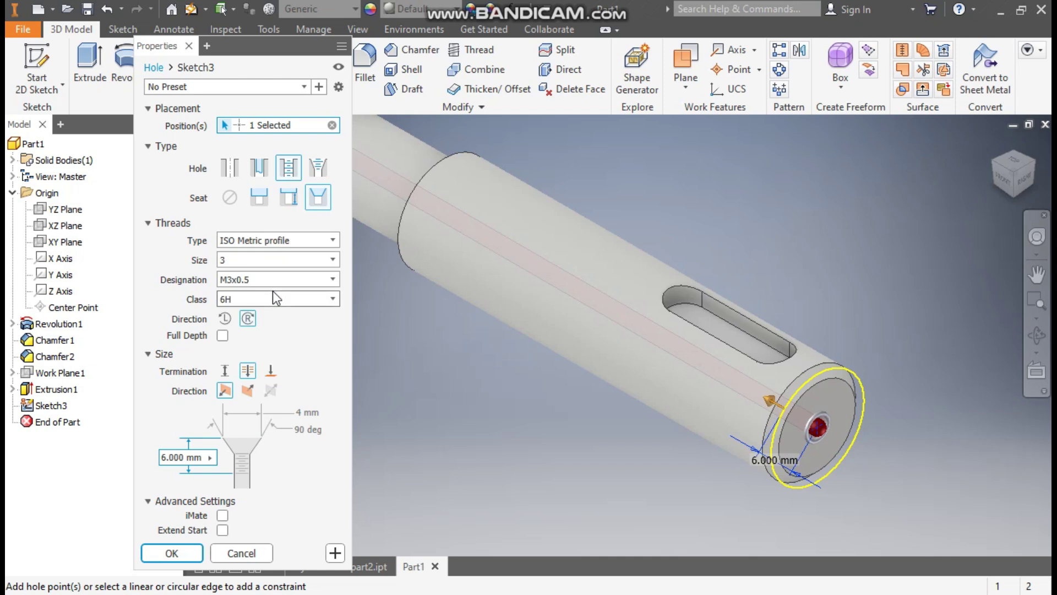
left_click(236, 259)
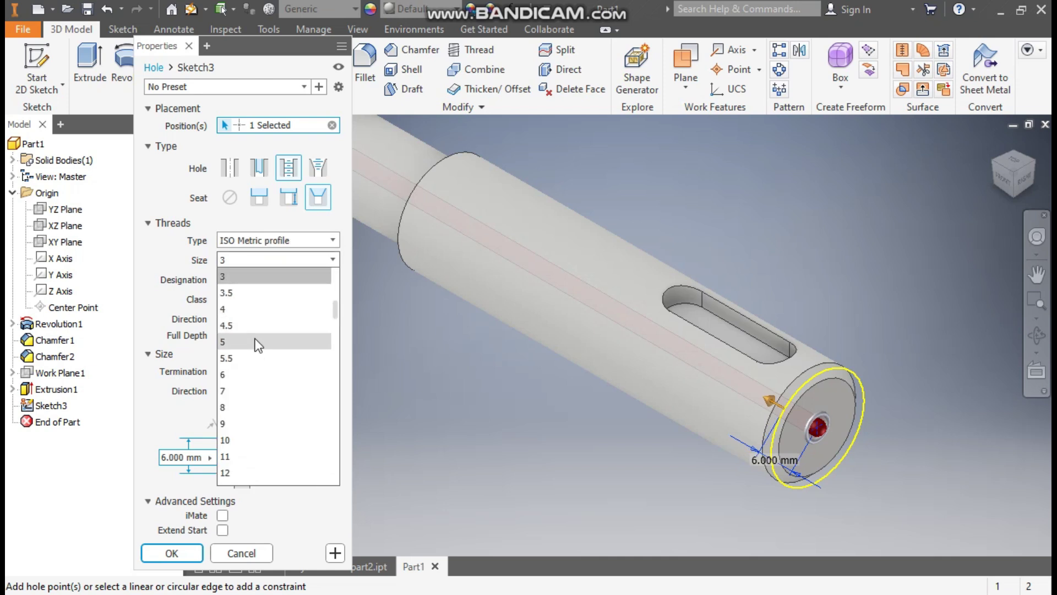
left_click(247, 375)
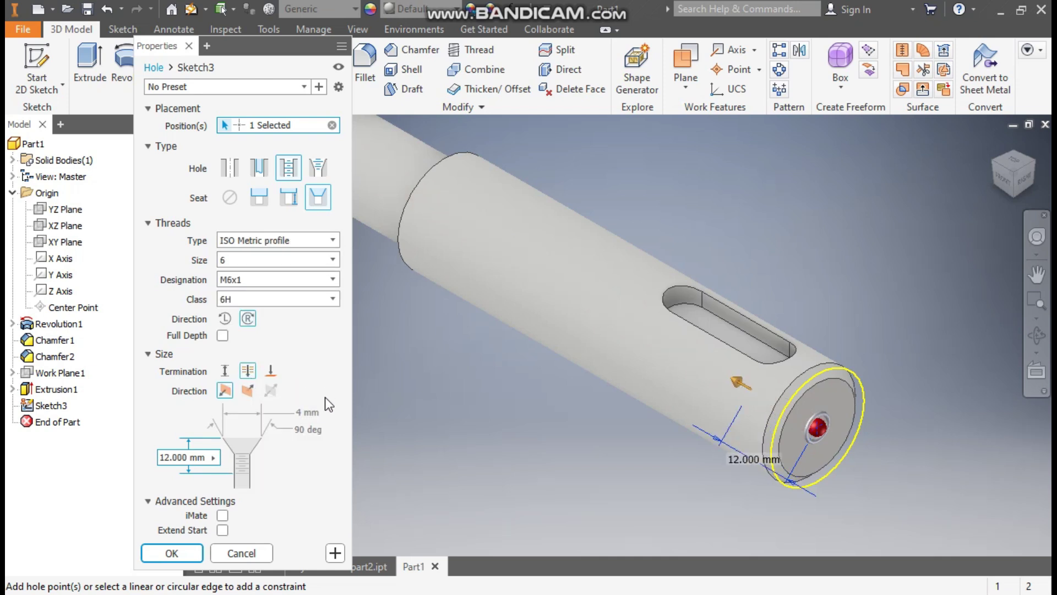
Set the countersink diameter to 6 mm and Distance termination, then create Hole1
left_click(297, 412)
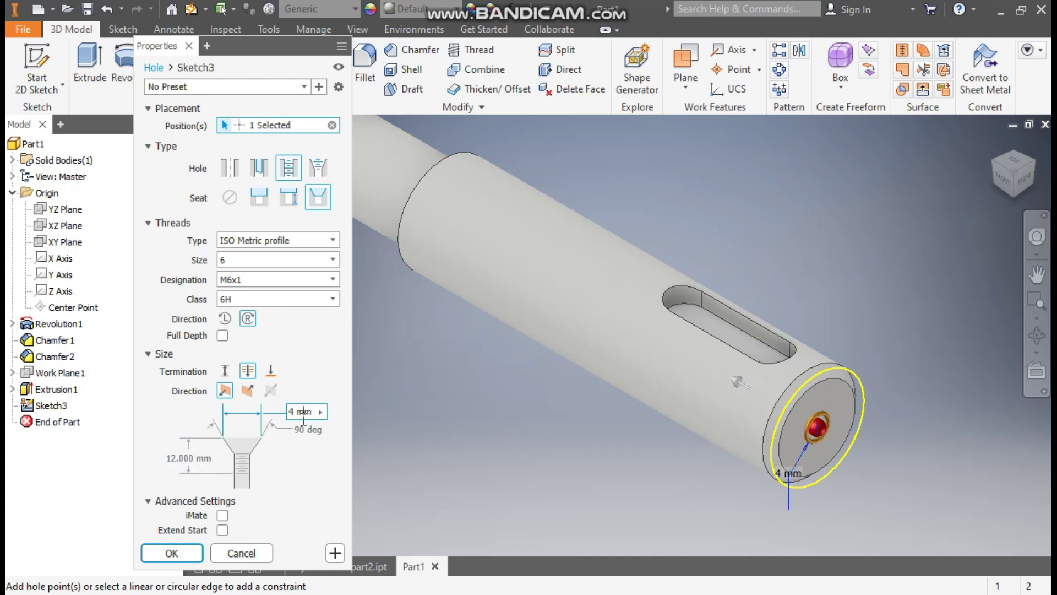
left_click_drag(296, 413, 277, 421)
type("6mm")
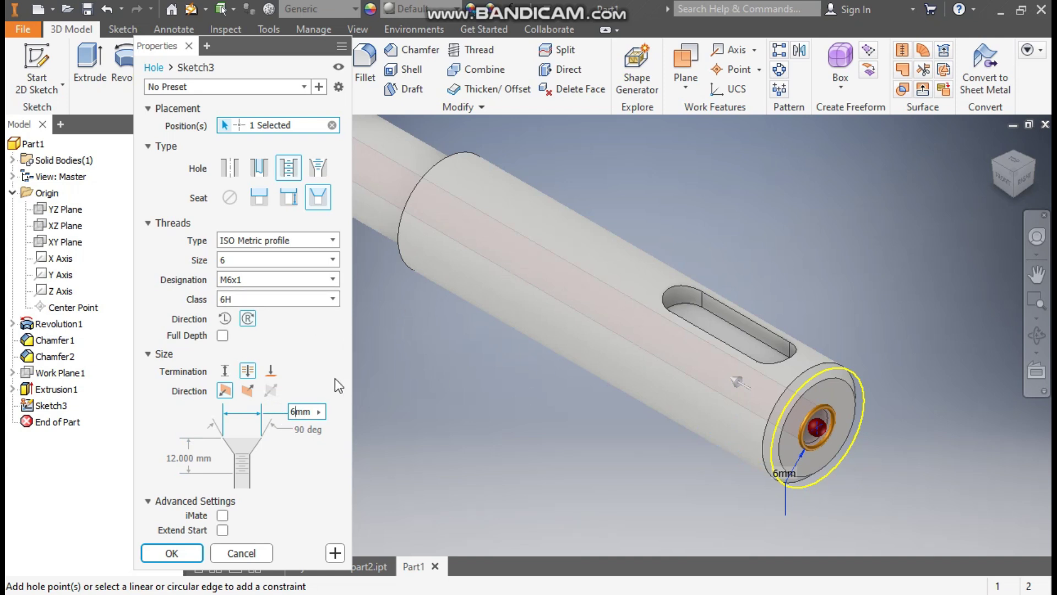
left_click(224, 370)
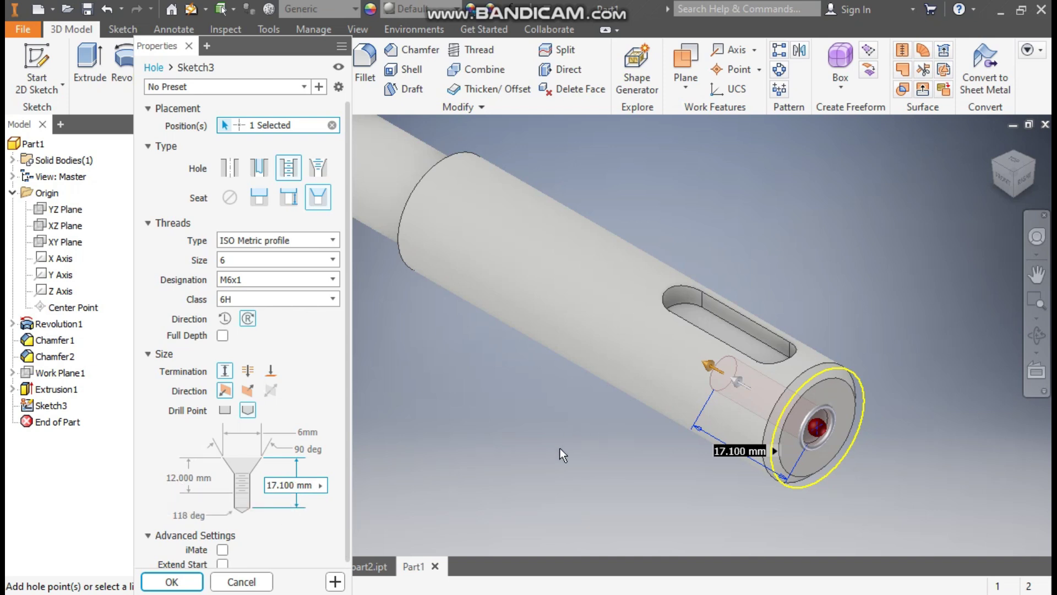
left_click(172, 581)
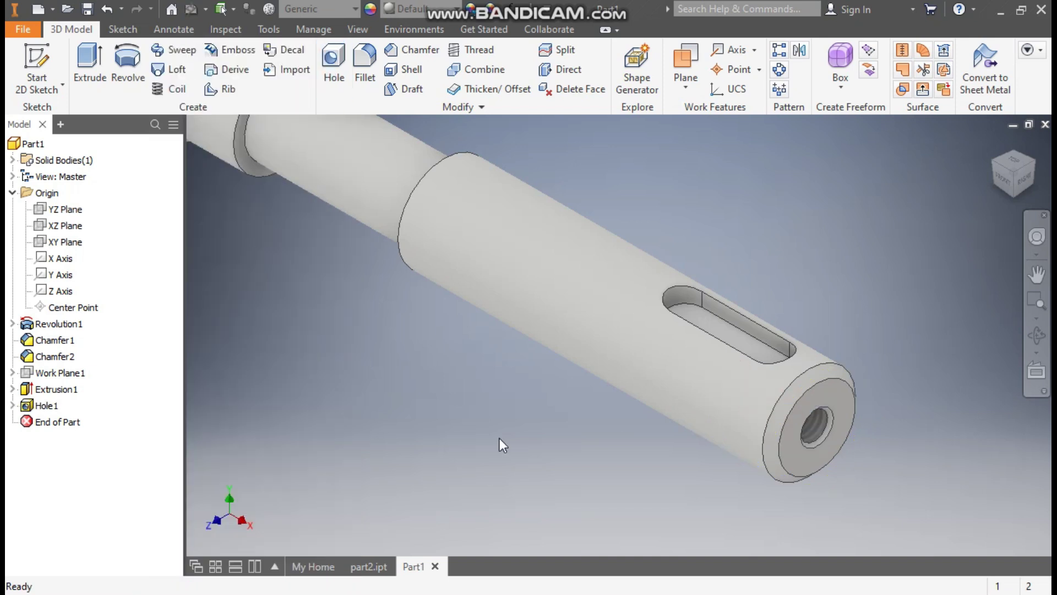
Orbit to the shaft's left end face and create Sketch4 with a point at its centre
scroll(508, 424, "up", 5)
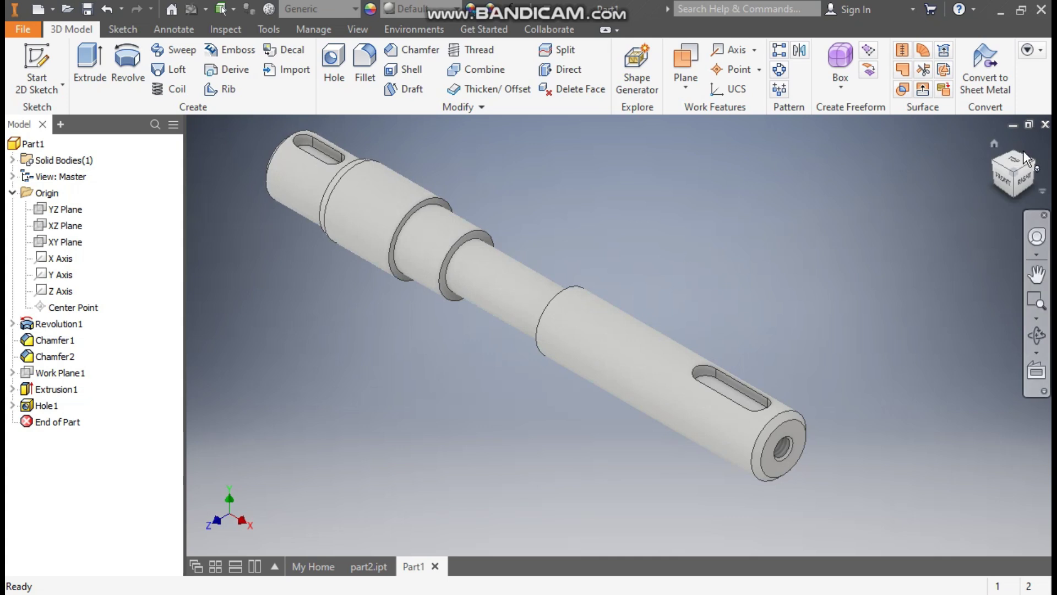
left_click_drag(989, 156, 473, 436)
left_click(472, 428)
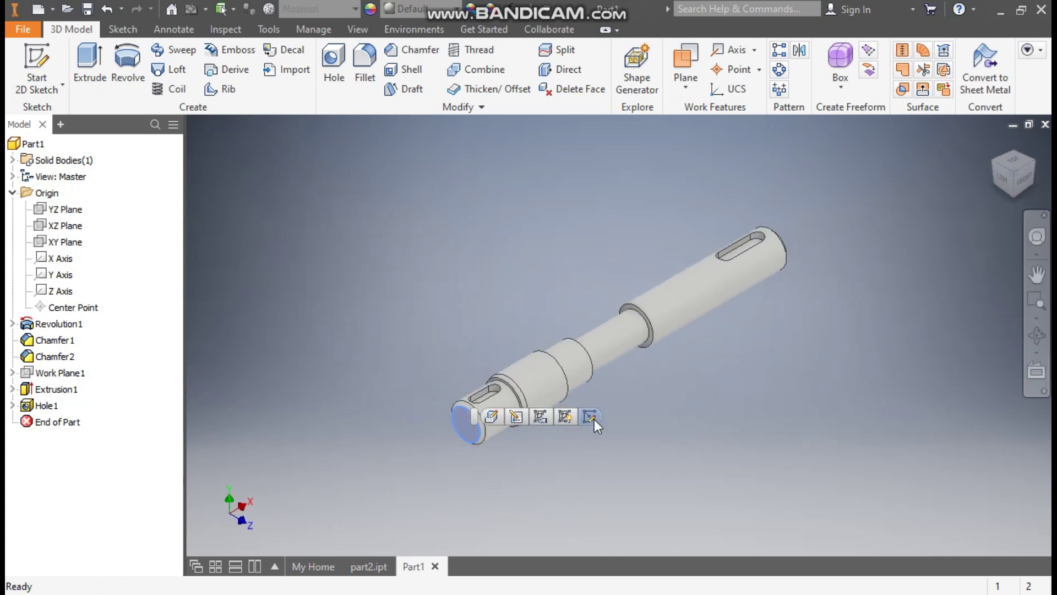
key("s")
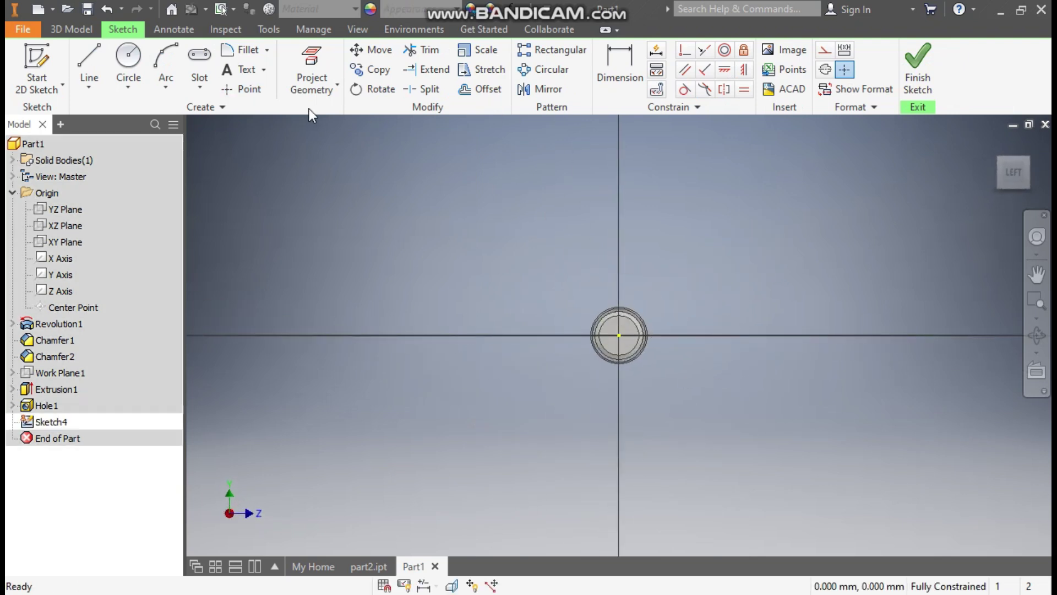
left_click(246, 90)
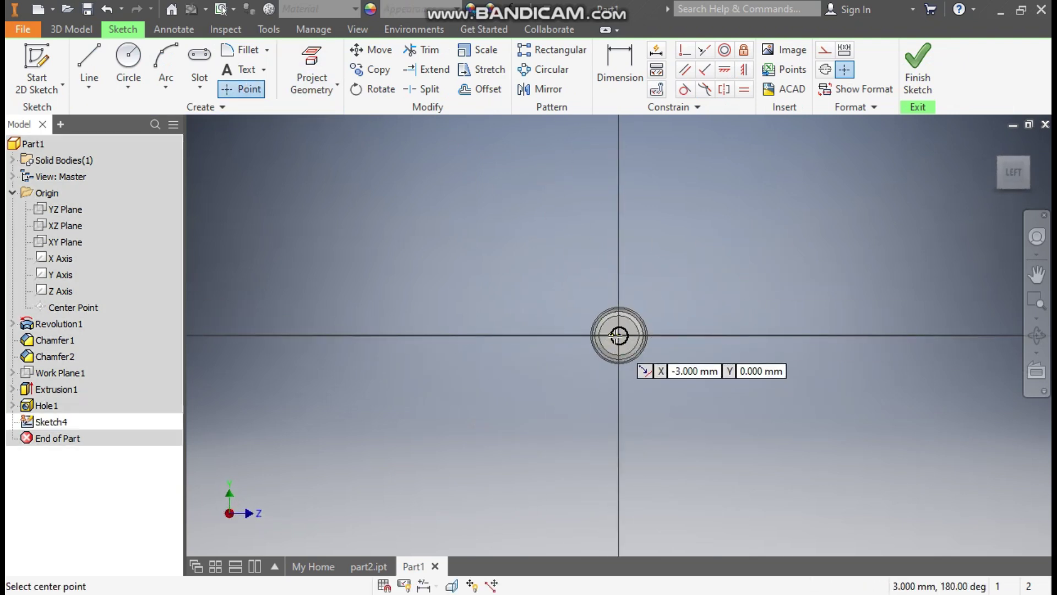
left_click(619, 334)
left_click(917, 69)
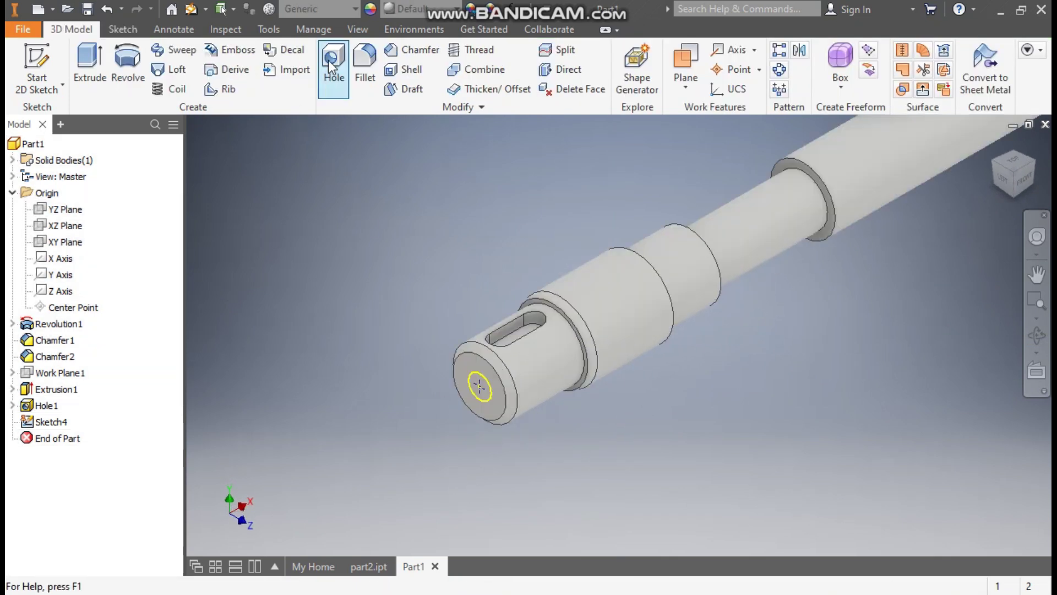
Create Hole2 with the same M6x1 countersunk settings and Distance termination, 17.1 mm deep
left_click(328, 61)
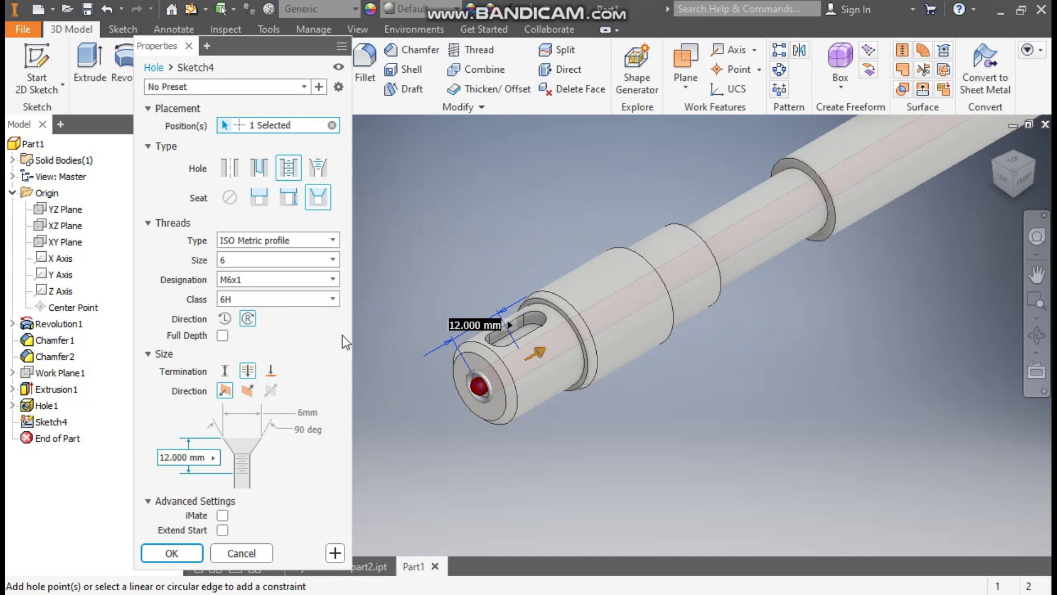
left_click(226, 374)
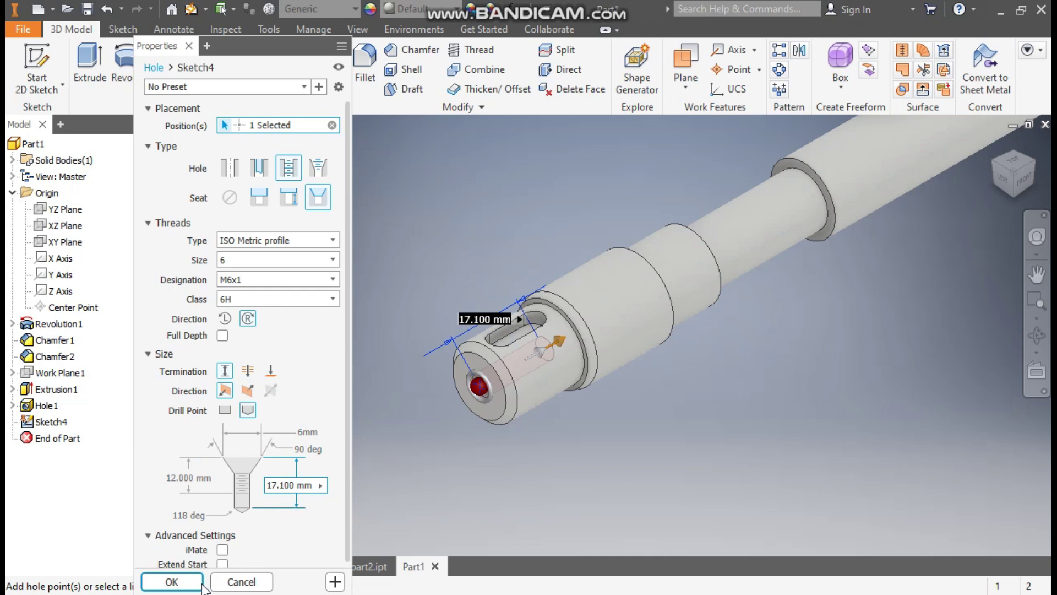
left_click(172, 582)
scroll(870, 282, "up", 3)
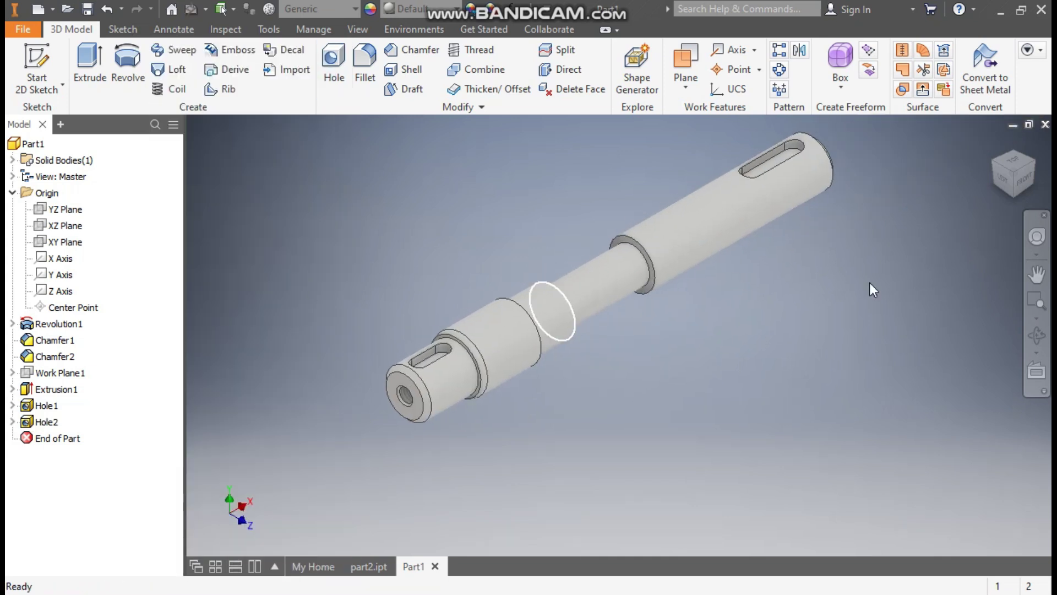
left_click(994, 144)
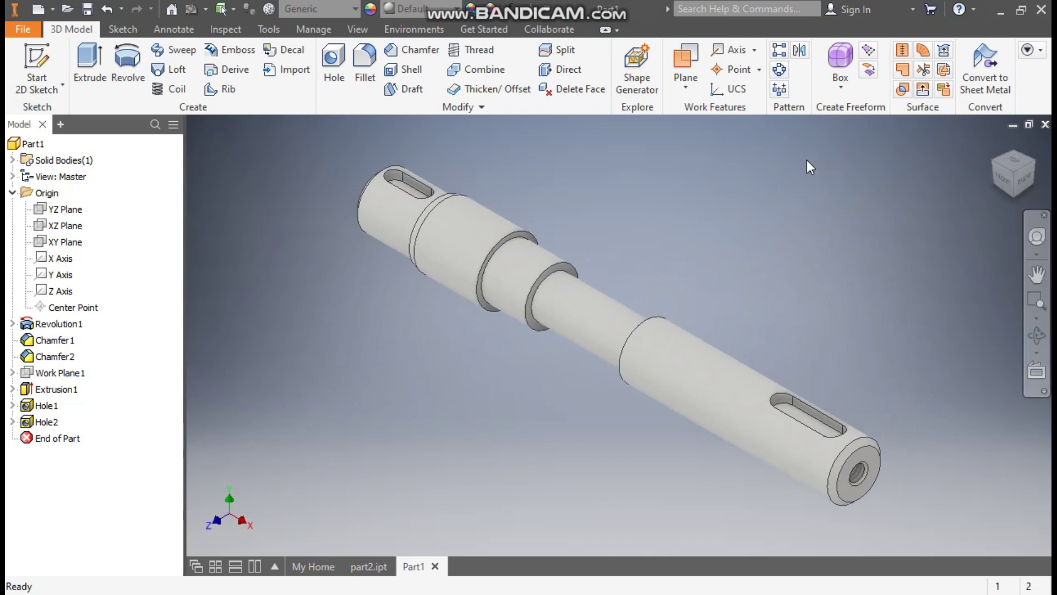
Apply the Aluminum Cast appearance to the shaft from the Quick Access Toolbar list
left_click(410, 10)
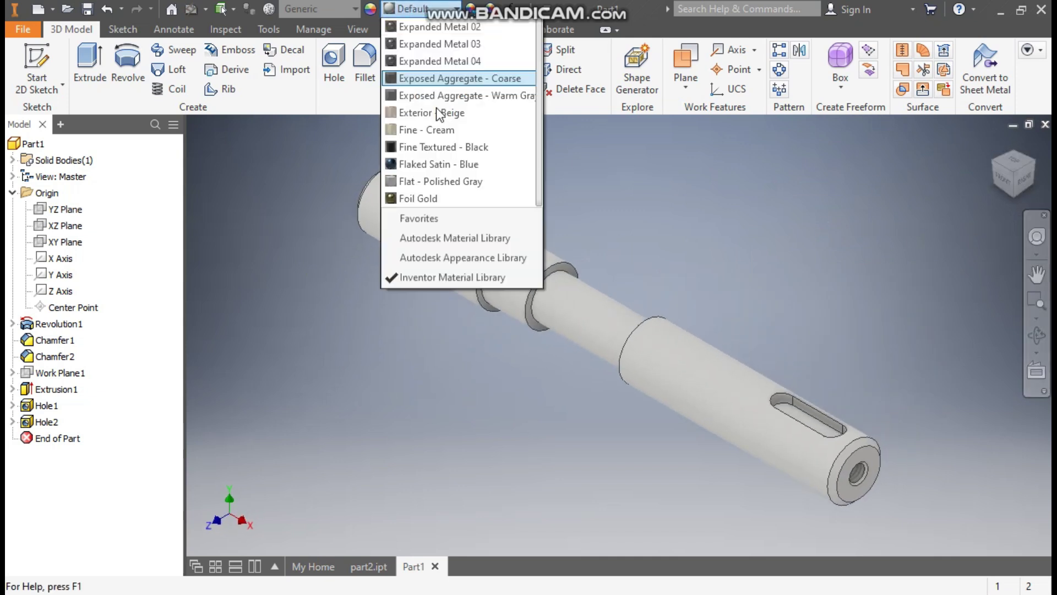
scroll(445, 185, "up", 8)
scroll(444, 177, "up", 2)
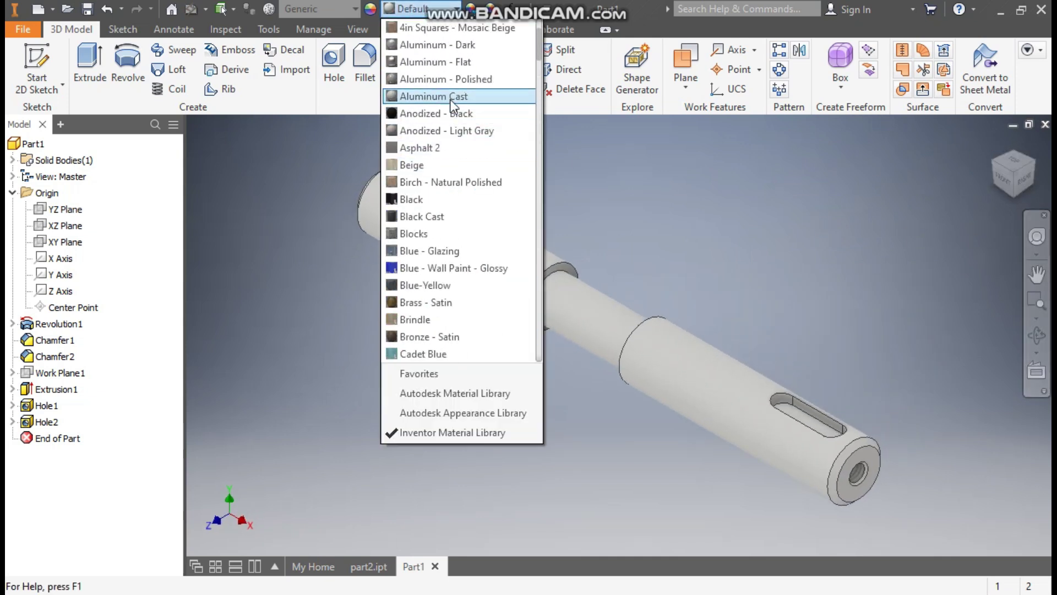
left_click(456, 84)
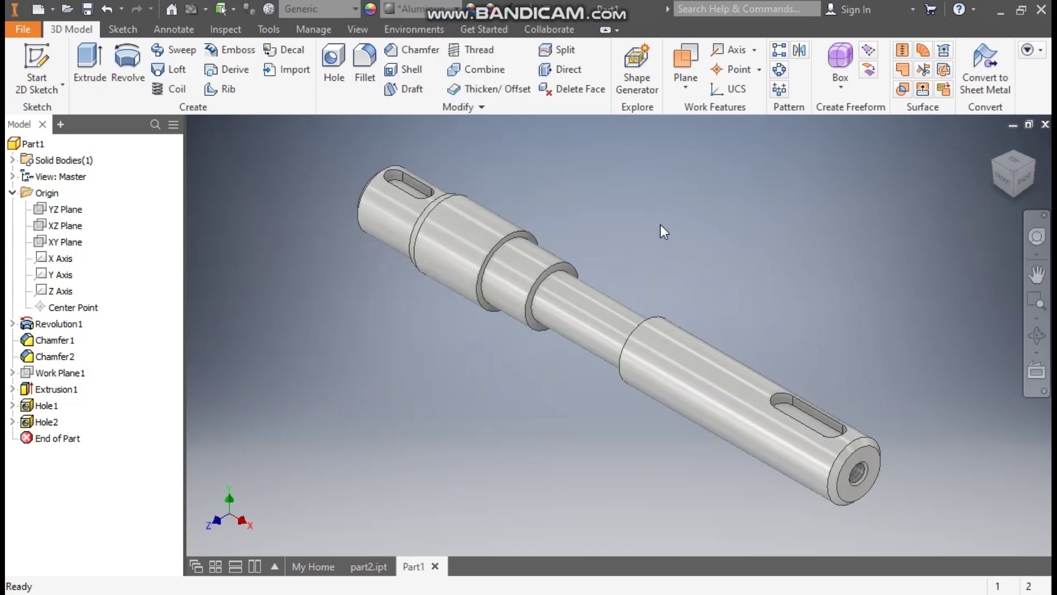
scroll(624, 229, "up", 1)
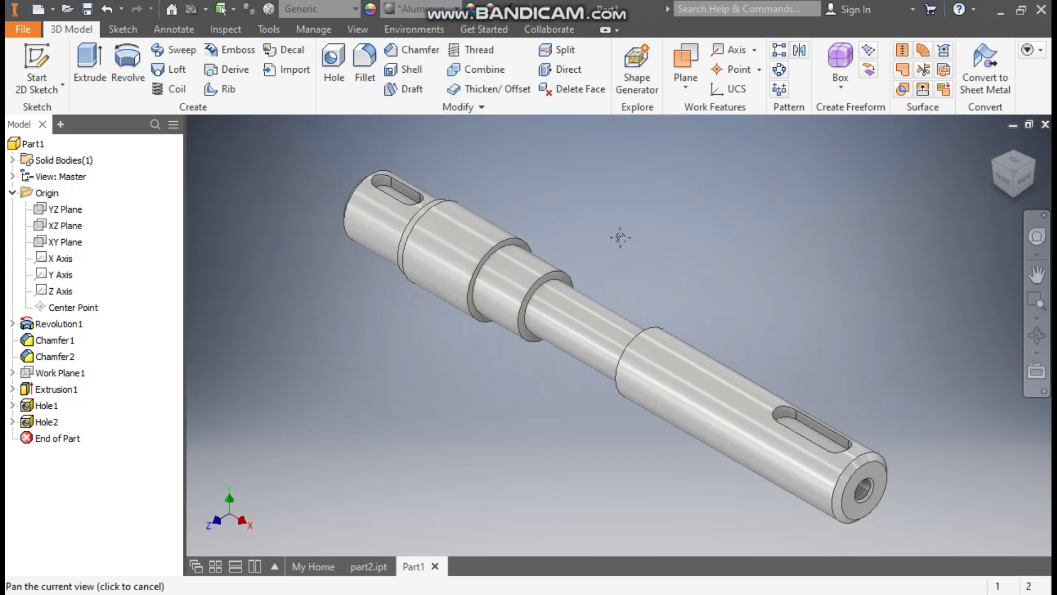